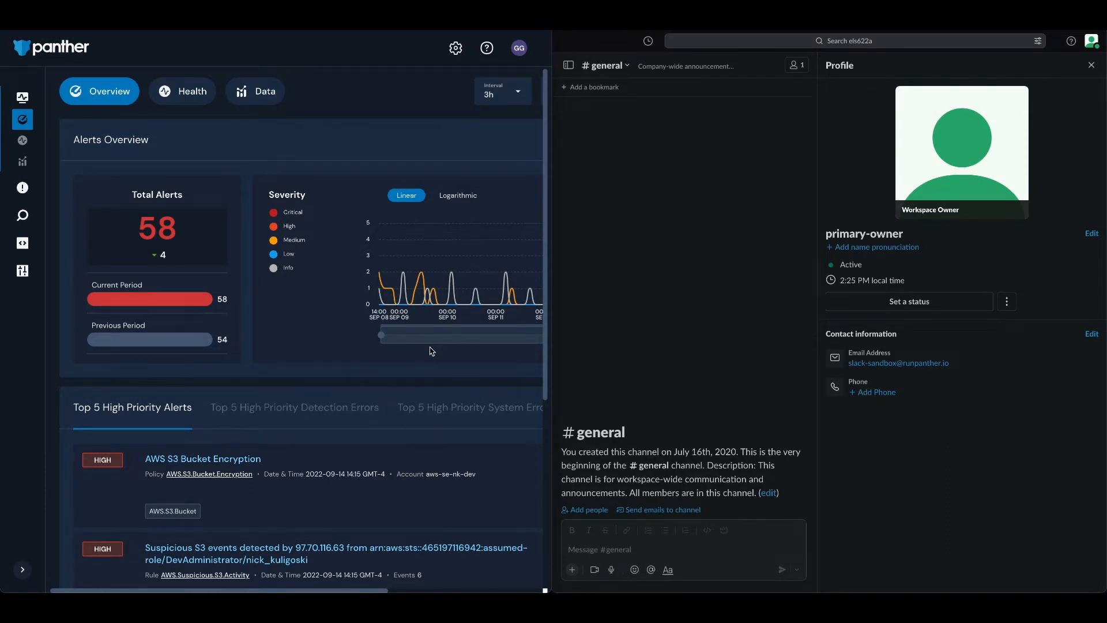
Open the log sources configuration and start adding a new log source
scroll(432, 351, "down", 1)
scroll(433, 350, "up", 1)
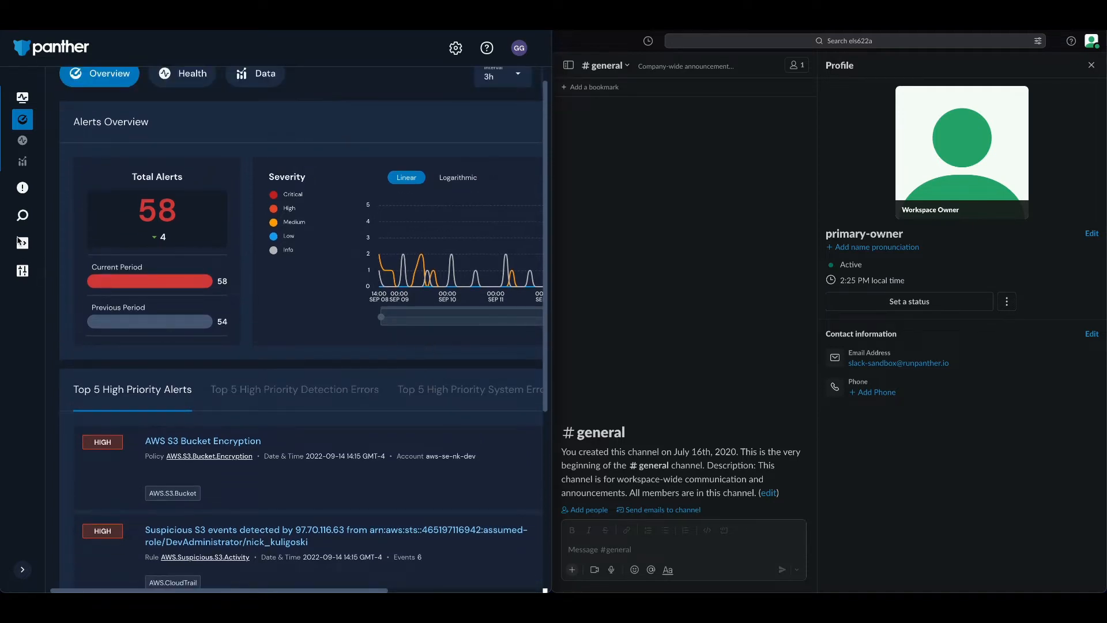
mouse_move(33, 243)
left_click(47, 272)
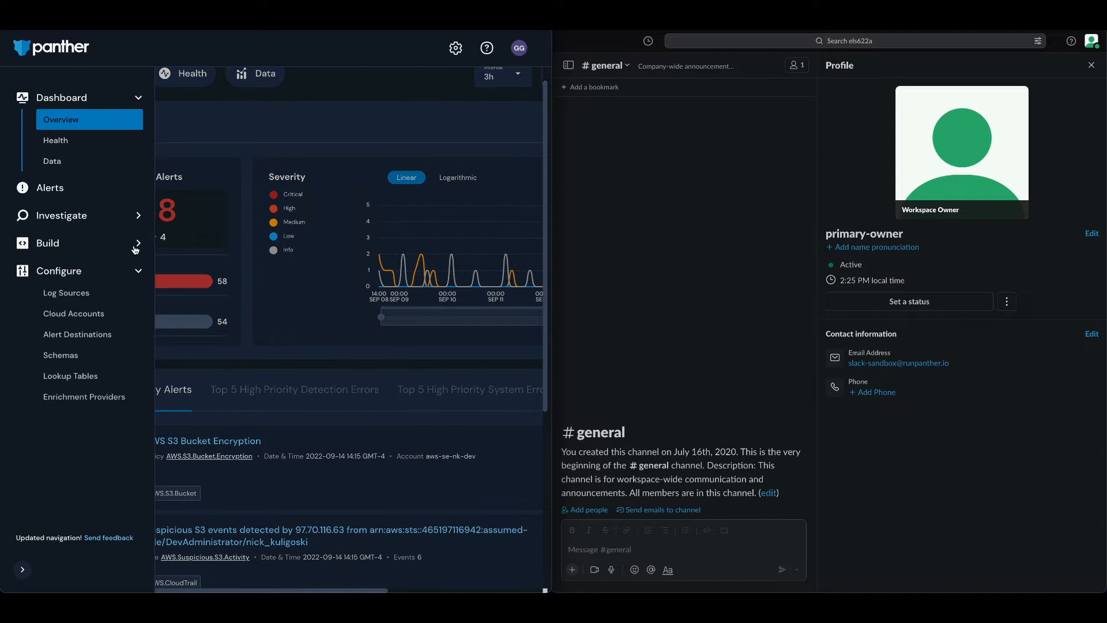
left_click(69, 296)
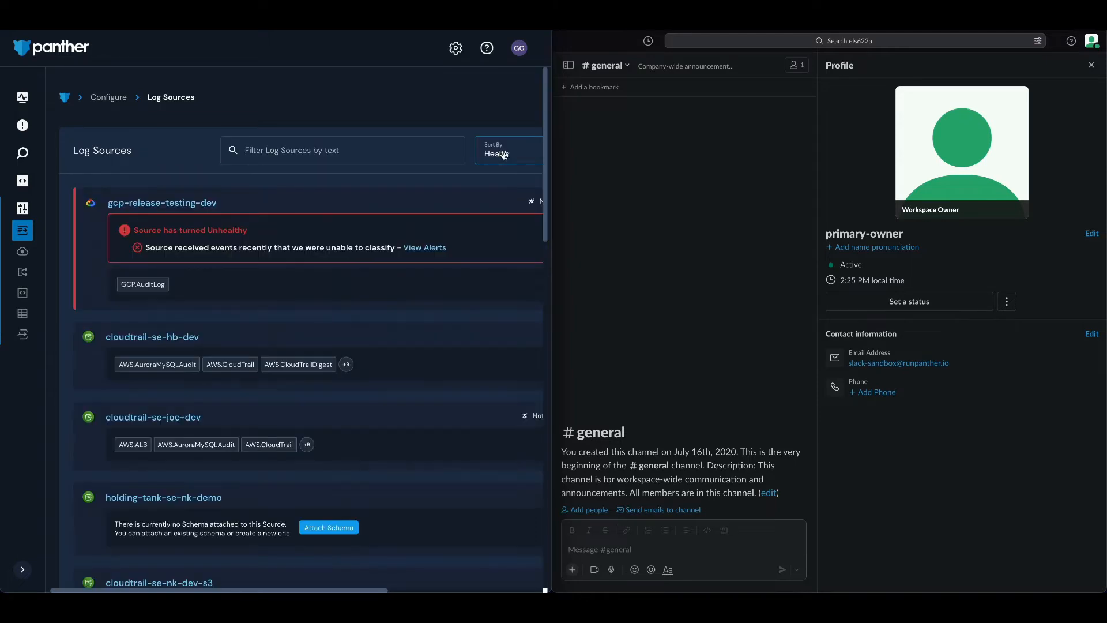
scroll(502, 157, "right", 4)
scroll(503, 159, "right", 2)
left_click(503, 159)
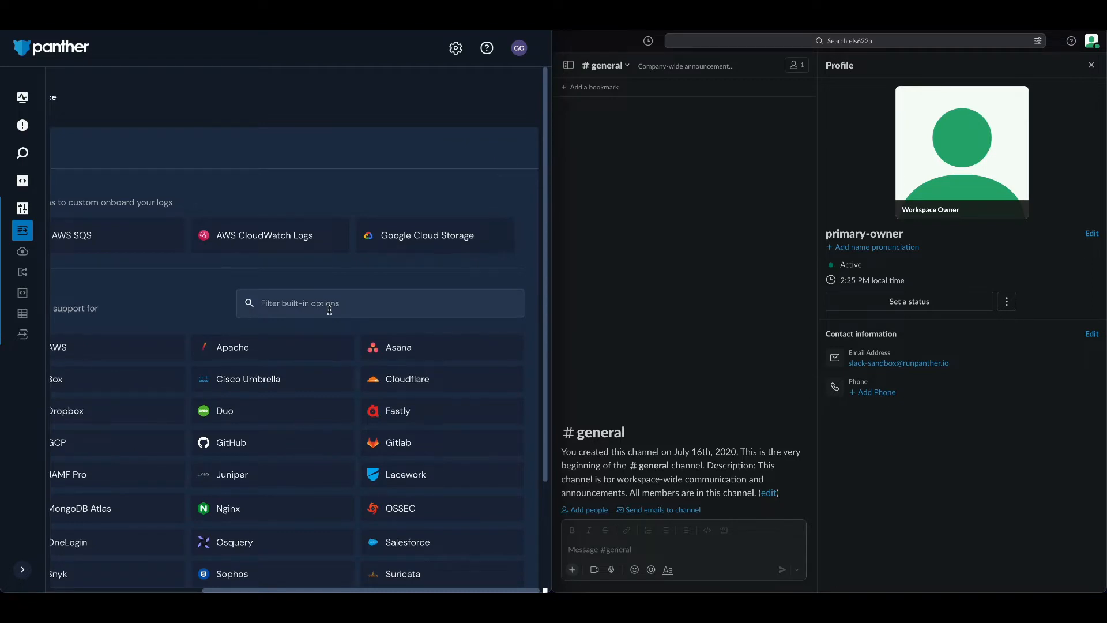
Choose Slack from the services with built-in support and start its source setup
scroll(292, 283, "down", 3)
scroll(291, 284, "left", 2)
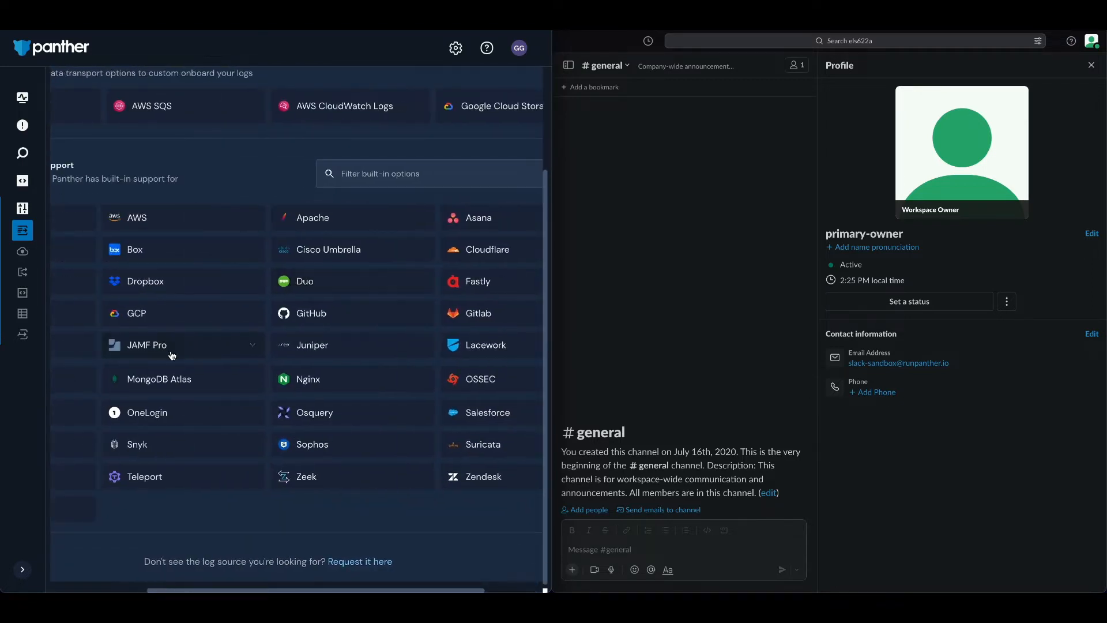
scroll(173, 346, "left", 3)
left_click(141, 442)
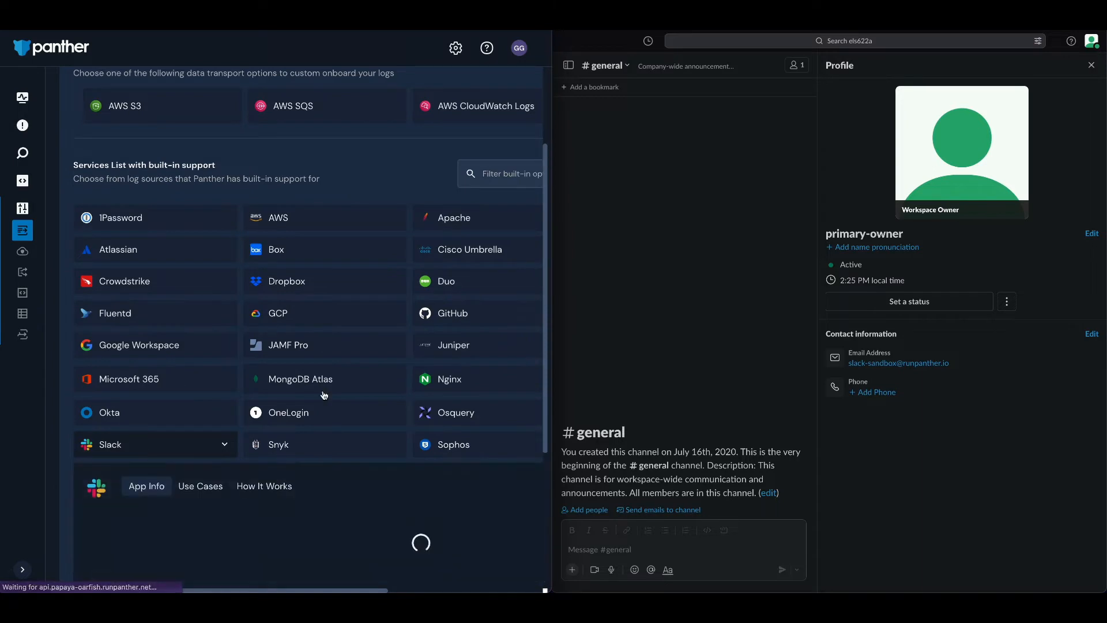
left_click(169, 401)
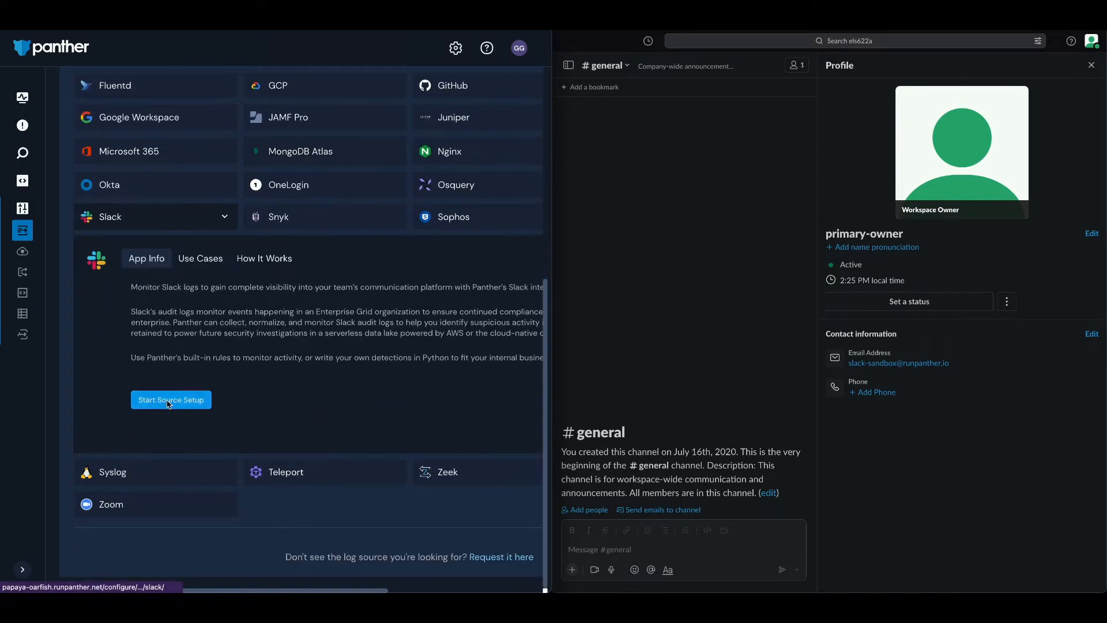
Name the log source "My Great Slack Source" with the Enterprise Grid plan and continue to the credentials setup
left_click(438, 269)
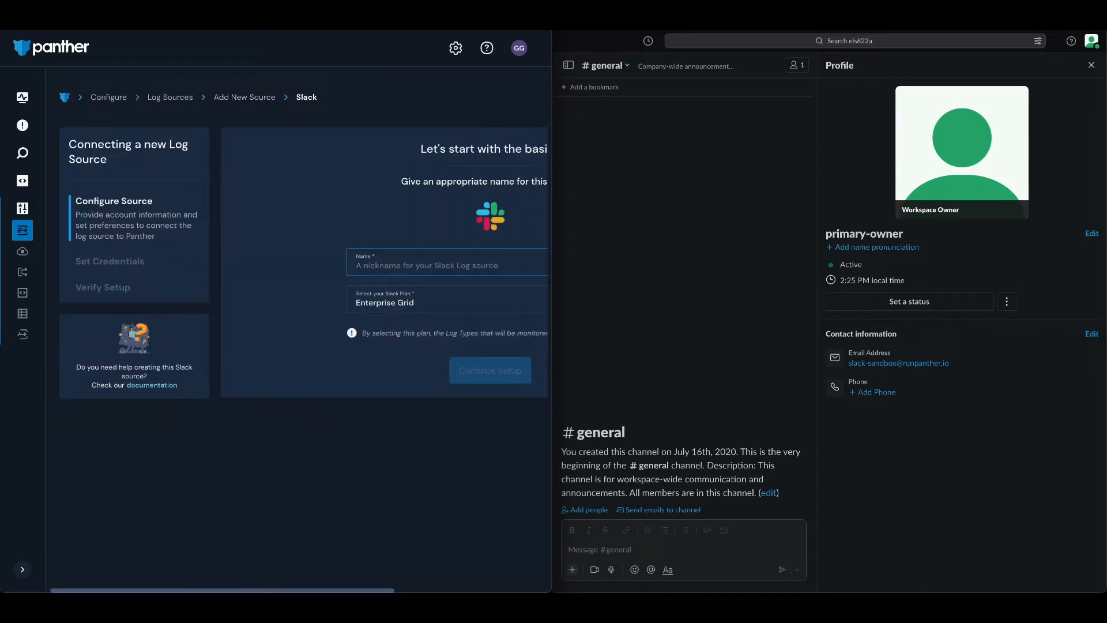
type("My Great Slack Source")
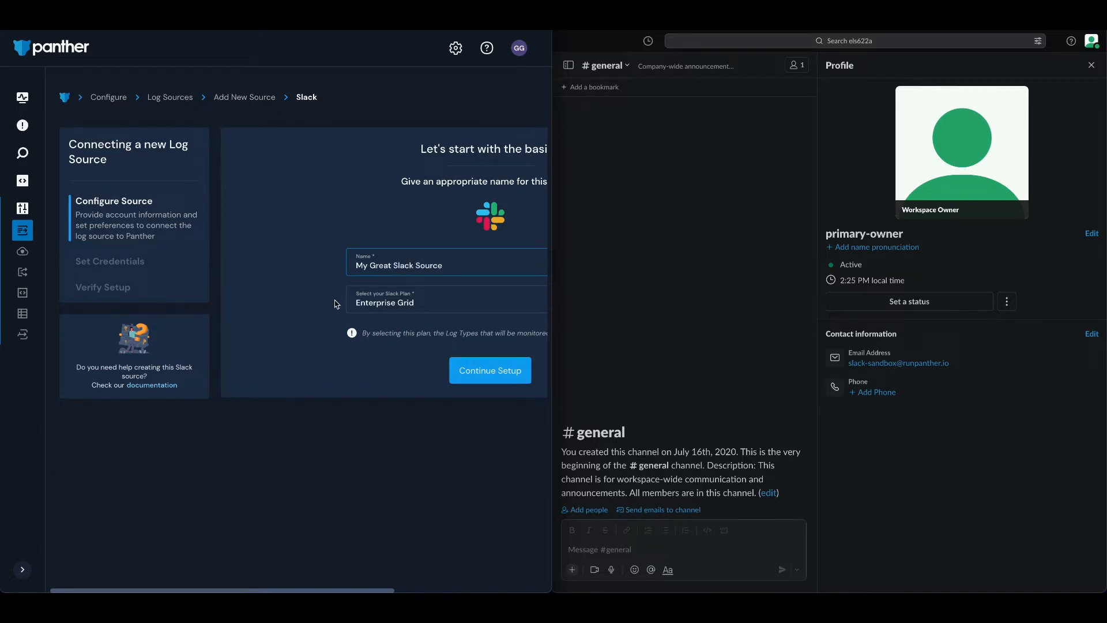
scroll(334, 317, "right", 3)
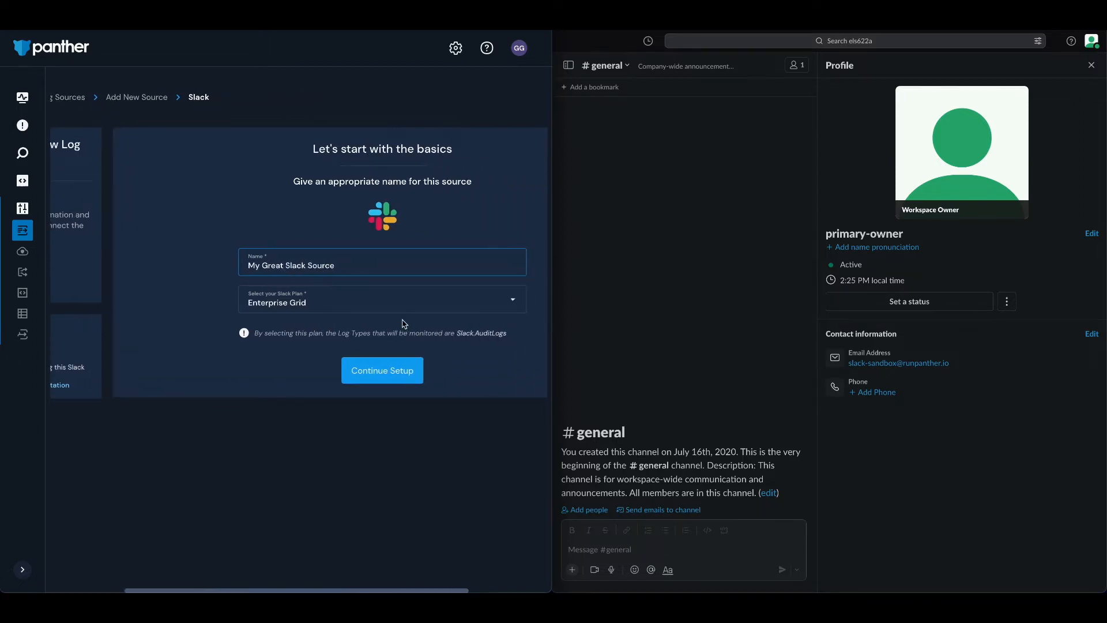
left_click(387, 378)
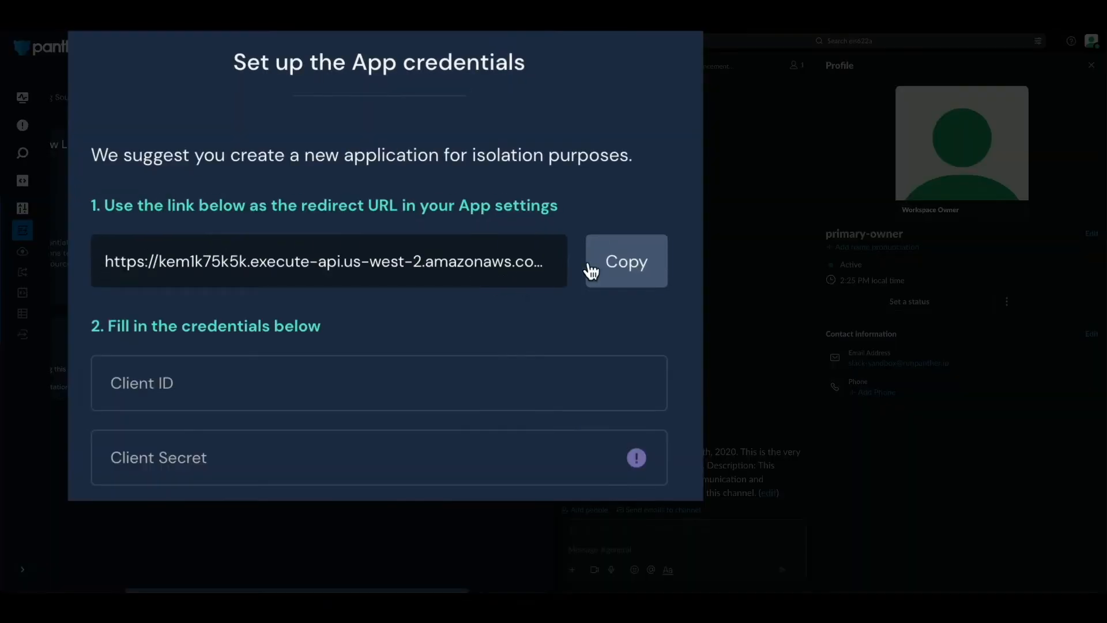
Copy the redirect URL provided for the Slack app settings
left_click(614, 265)
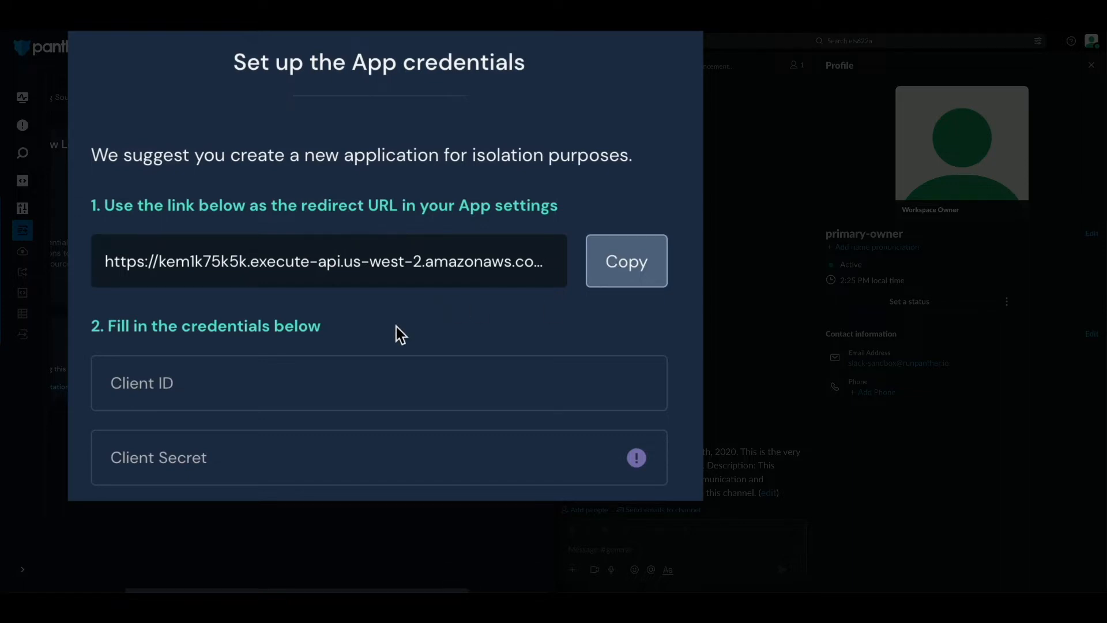
left_click(95, 385)
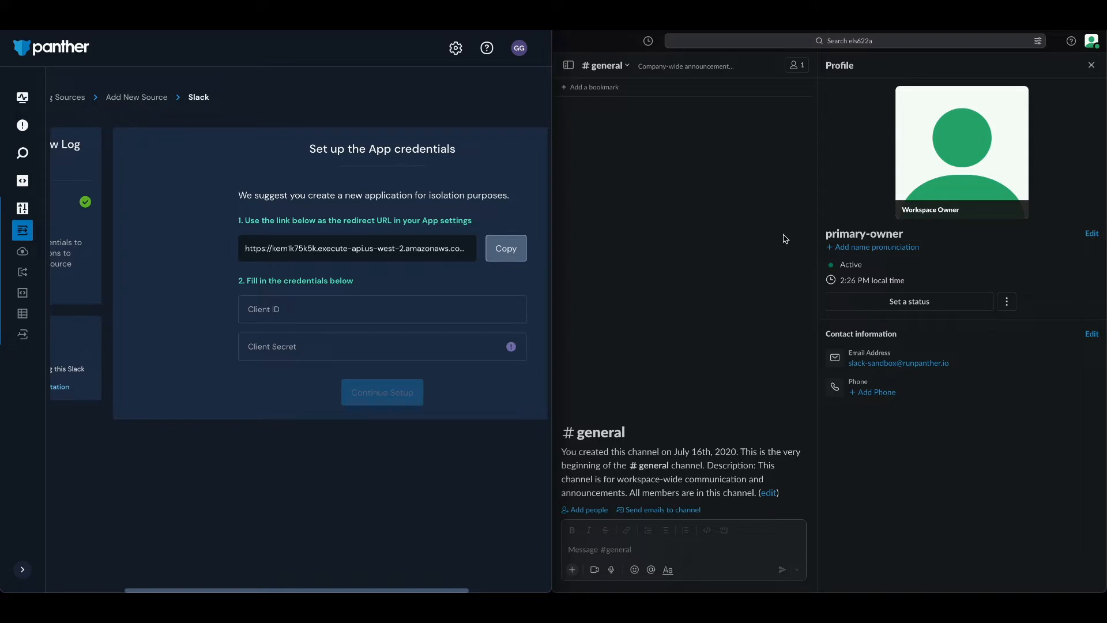
left_click_drag(1063, 144, 755, 140)
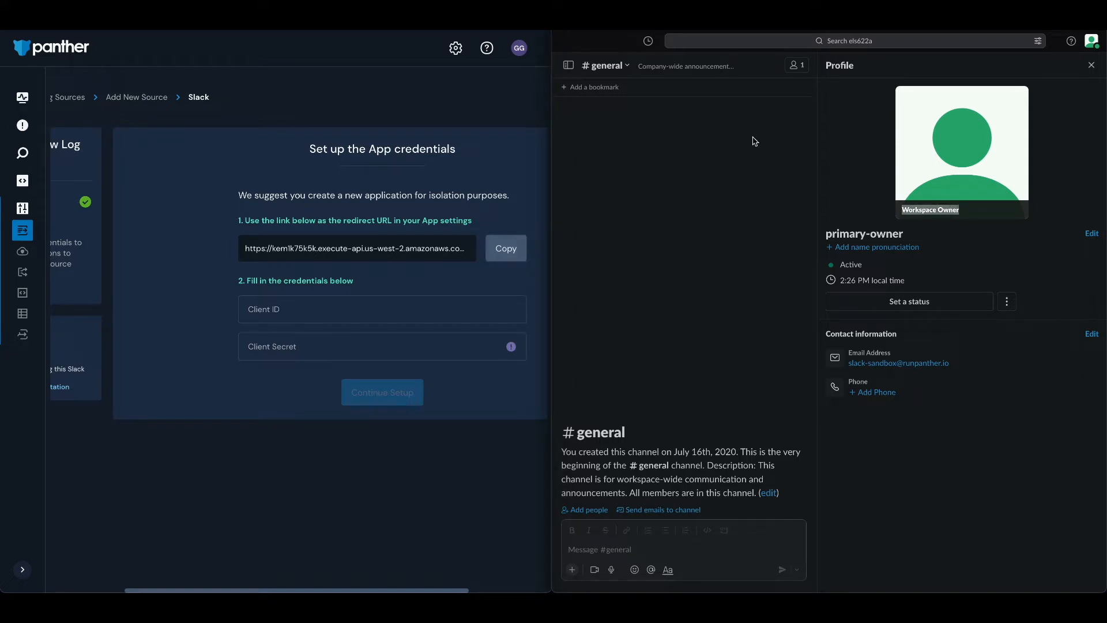
left_click(625, 131)
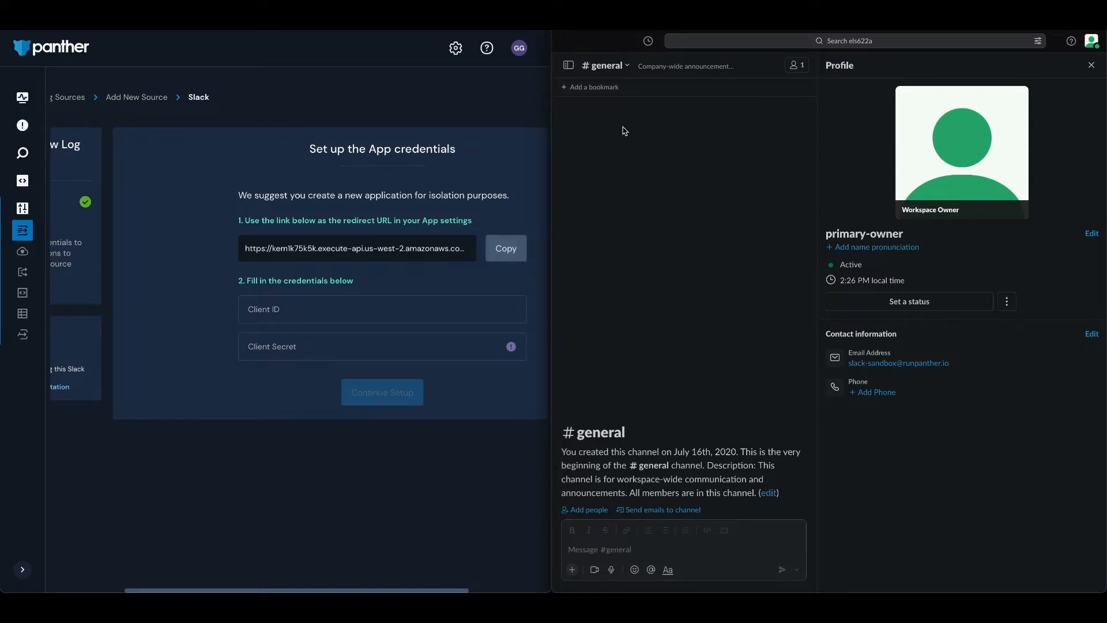
Switch to Slack, open app management for test-workspace-2 and go to the Your Apps developer page
left_click(576, 71)
left_click(575, 70)
left_click(576, 71)
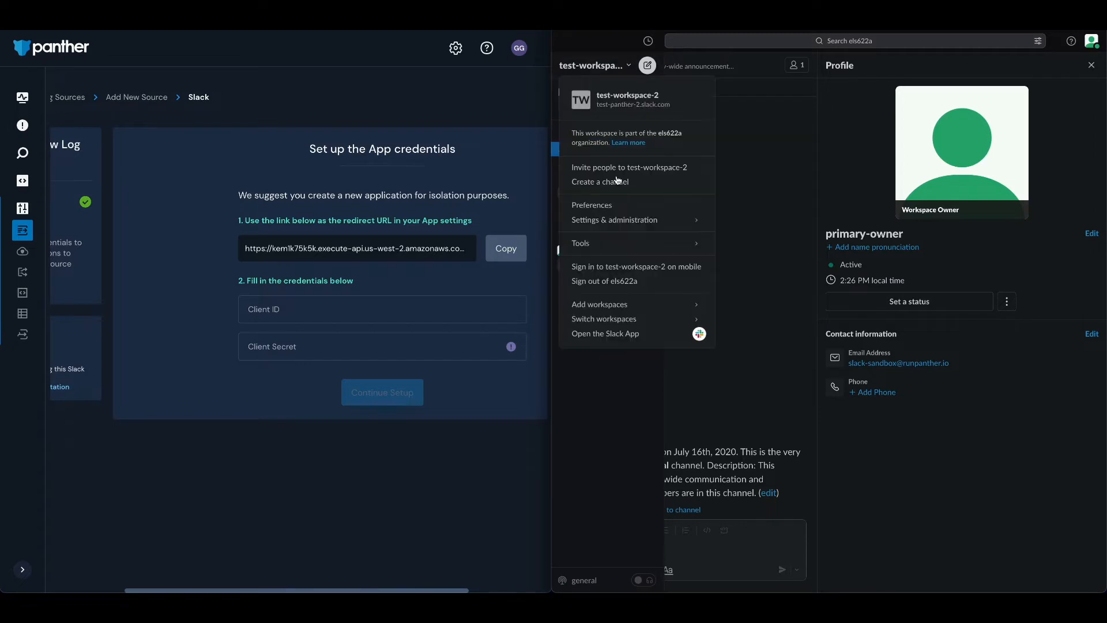
mouse_move(621, 225)
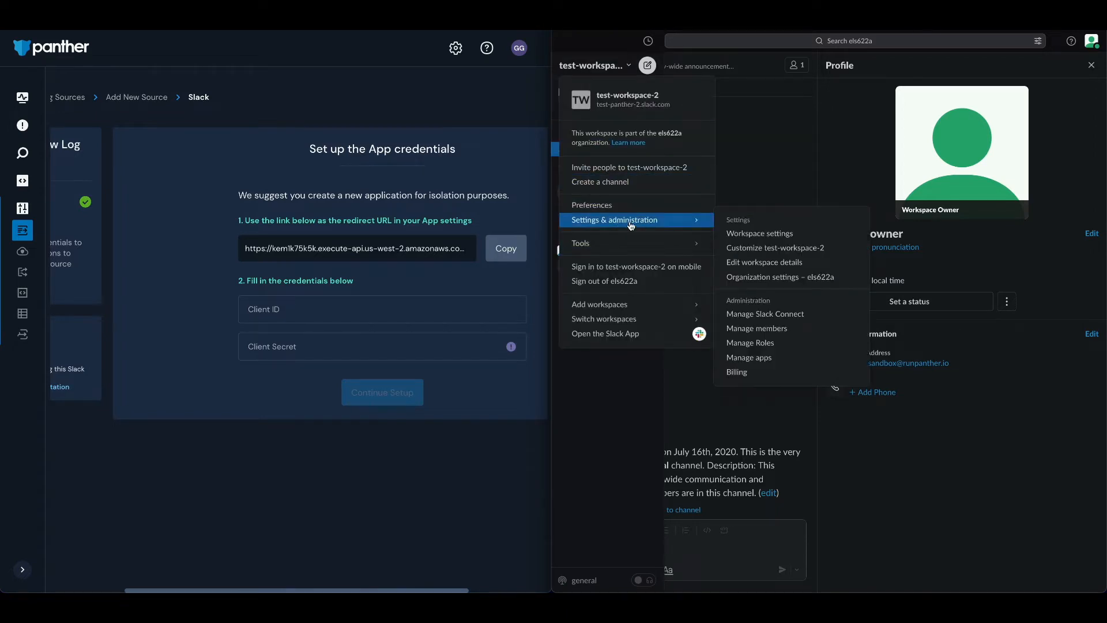
left_click(739, 356)
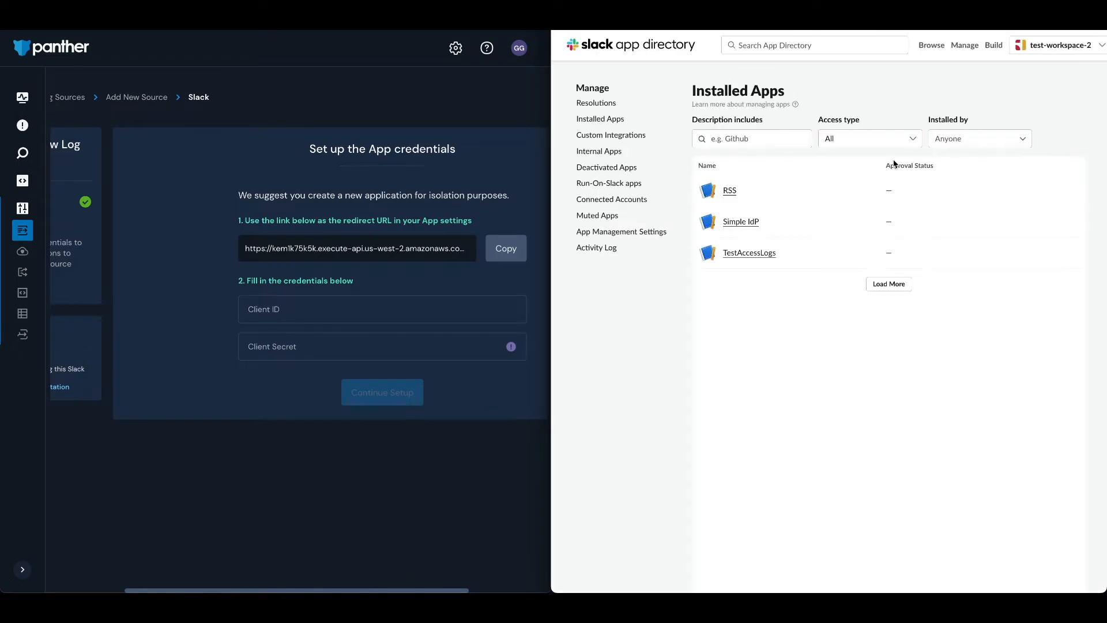
left_click(995, 46)
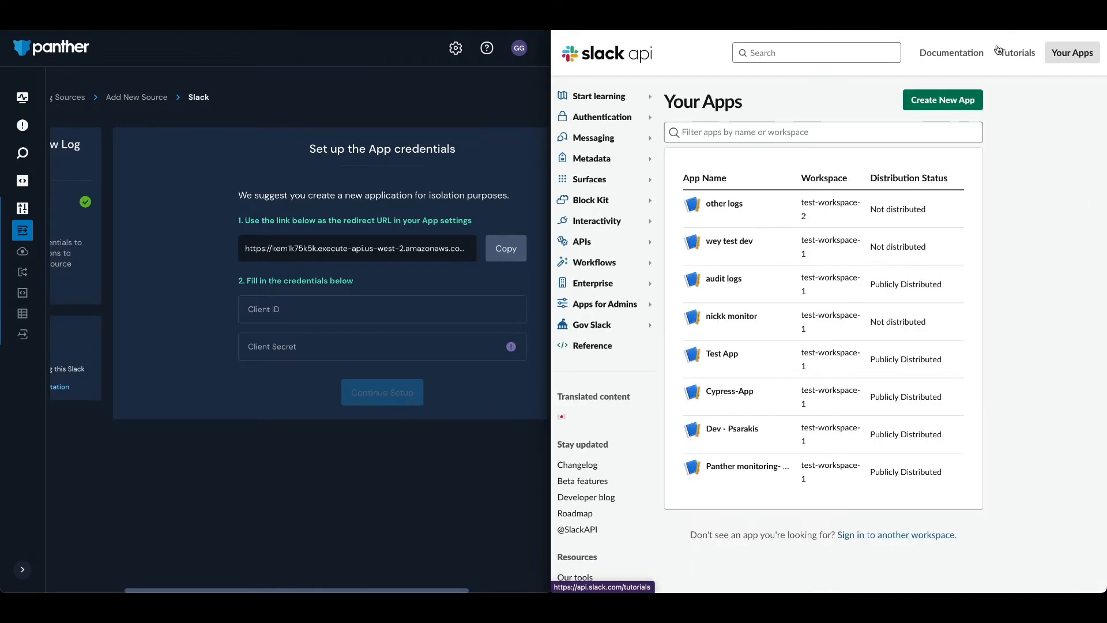
Create a new app from scratch named "My Panther Logs App" in test-workspace-1
left_click(941, 103)
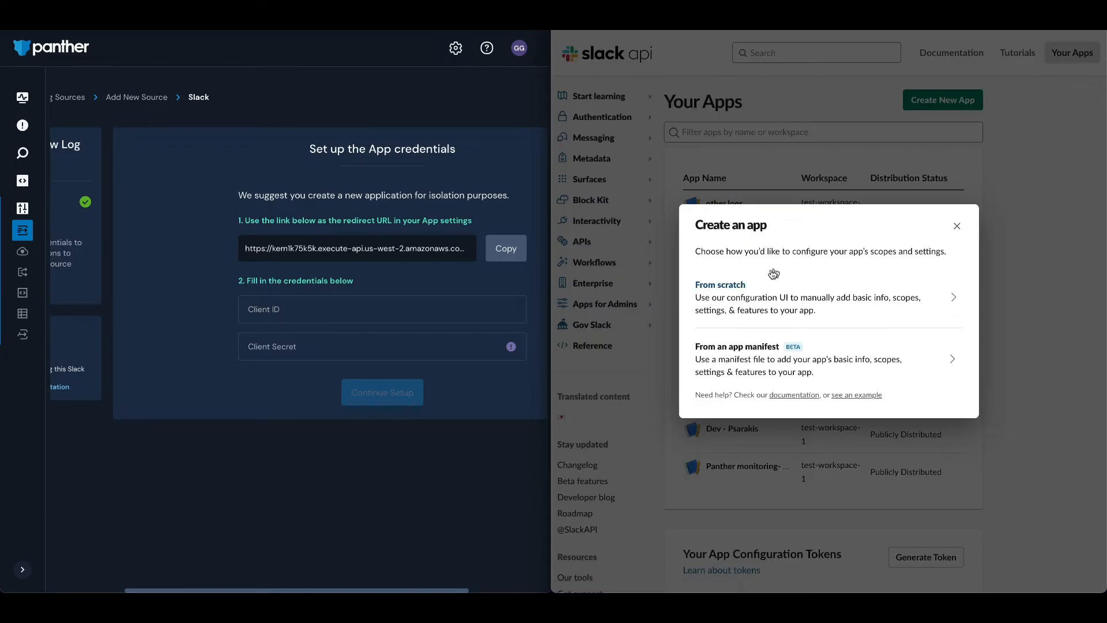
left_click(751, 290)
left_click(741, 234)
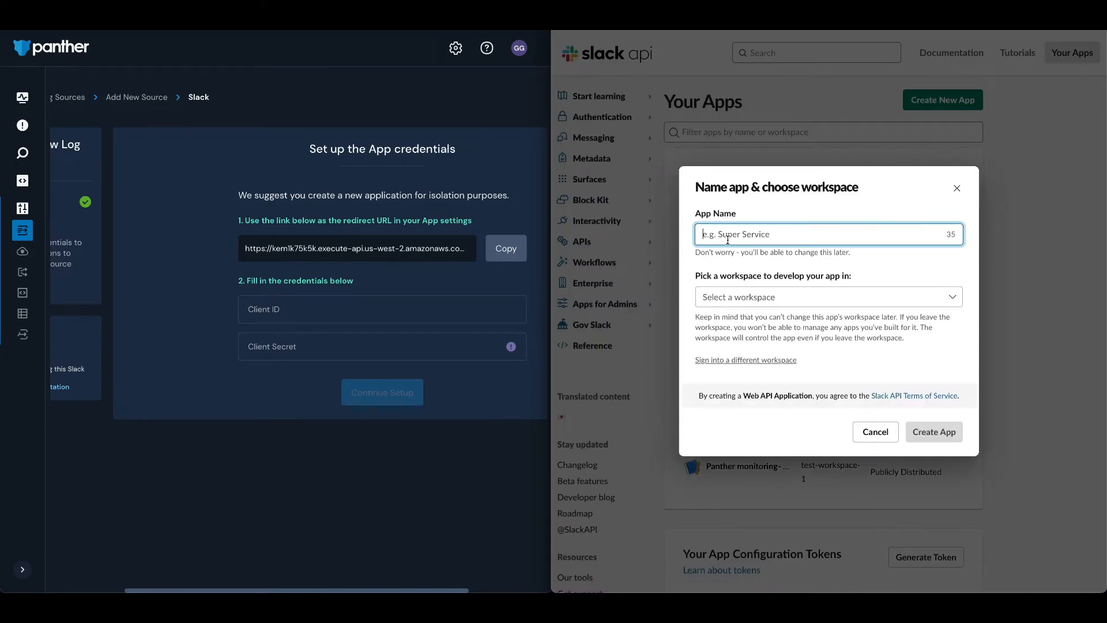
type("My Panther Logs App")
left_click(732, 312)
left_click(749, 351)
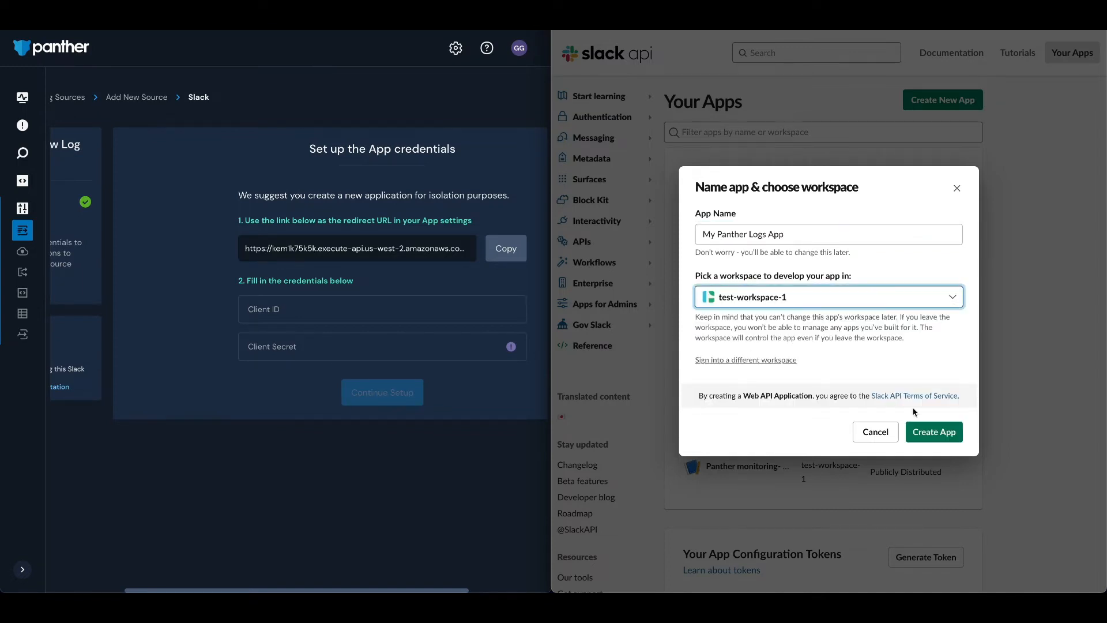
left_click(939, 435)
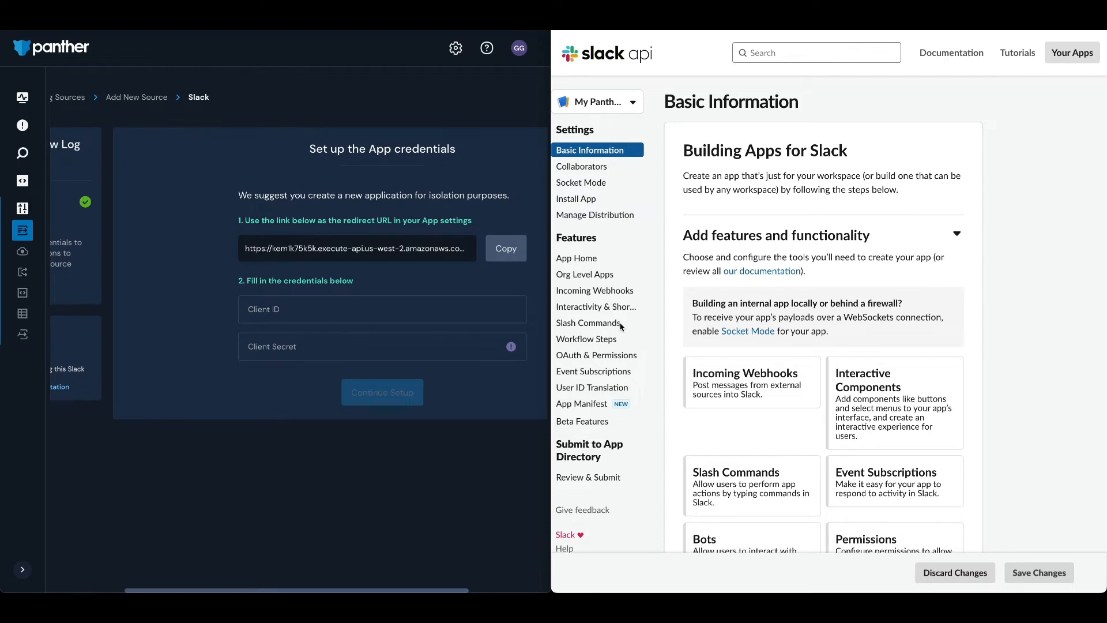
Add Panther's copied redirect URL to the app's OAuth & Permissions settings and save the URLs
left_click(584, 357)
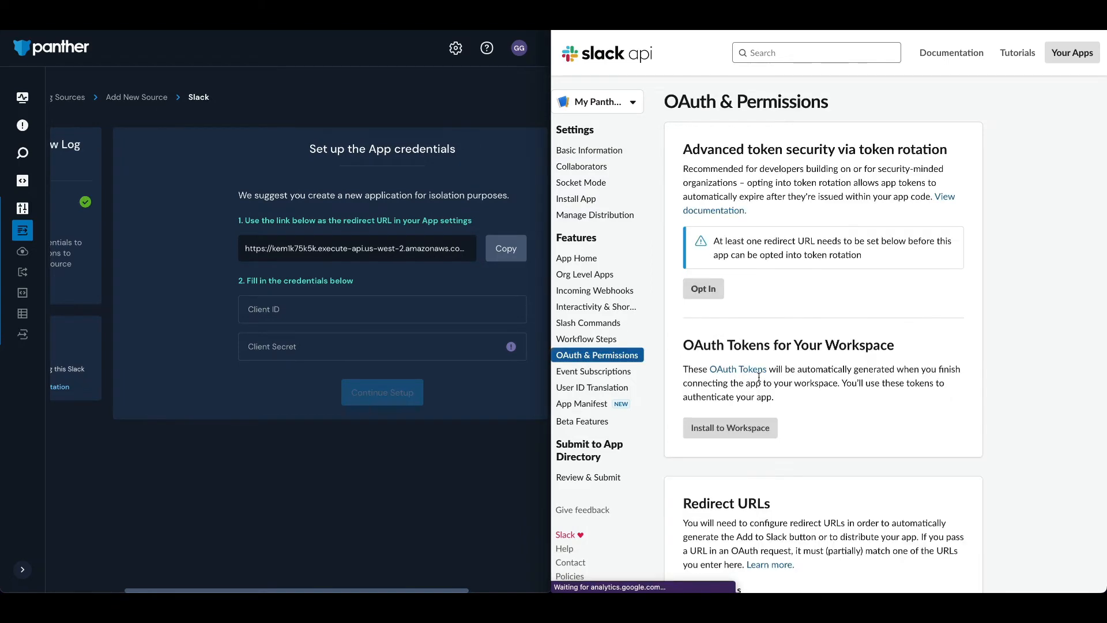
scroll(796, 374, "down", 7)
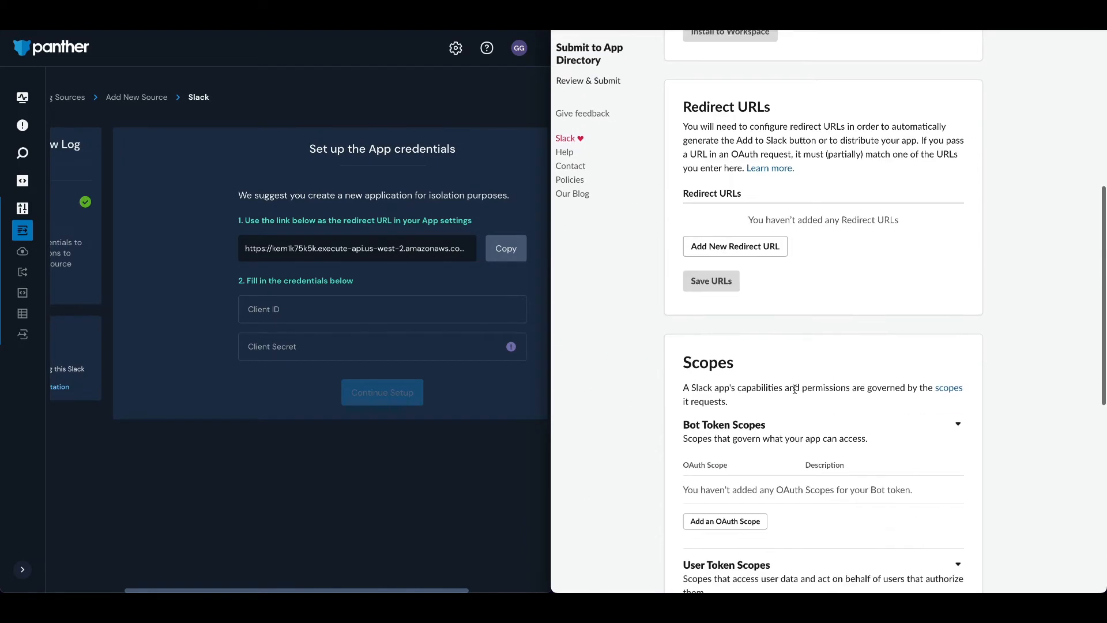
left_click(709, 232)
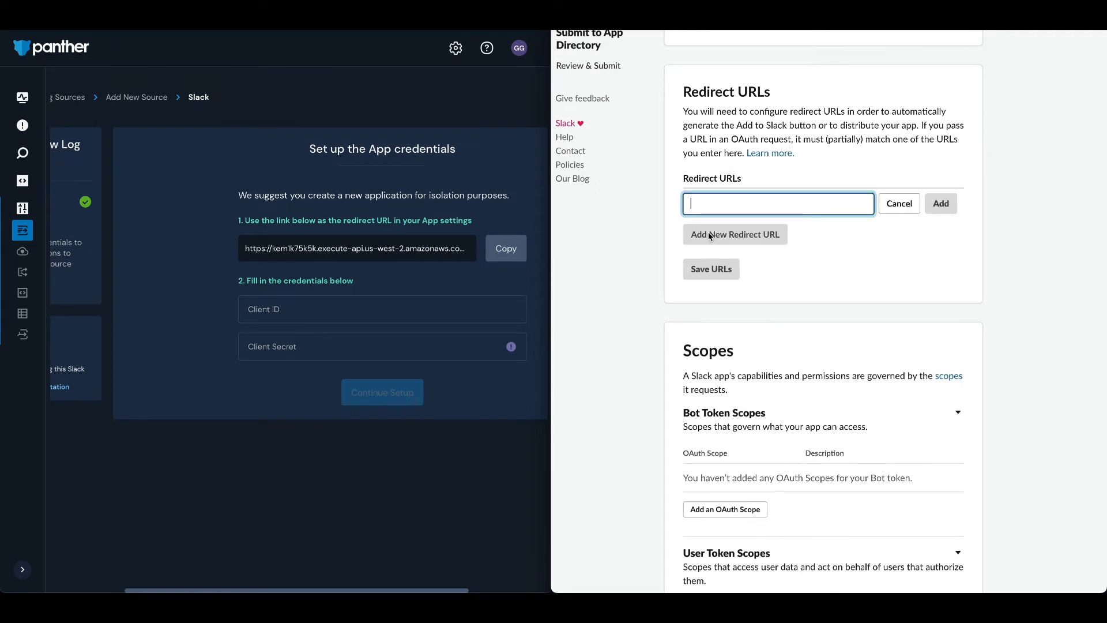
left_click(506, 248)
left_click(741, 203)
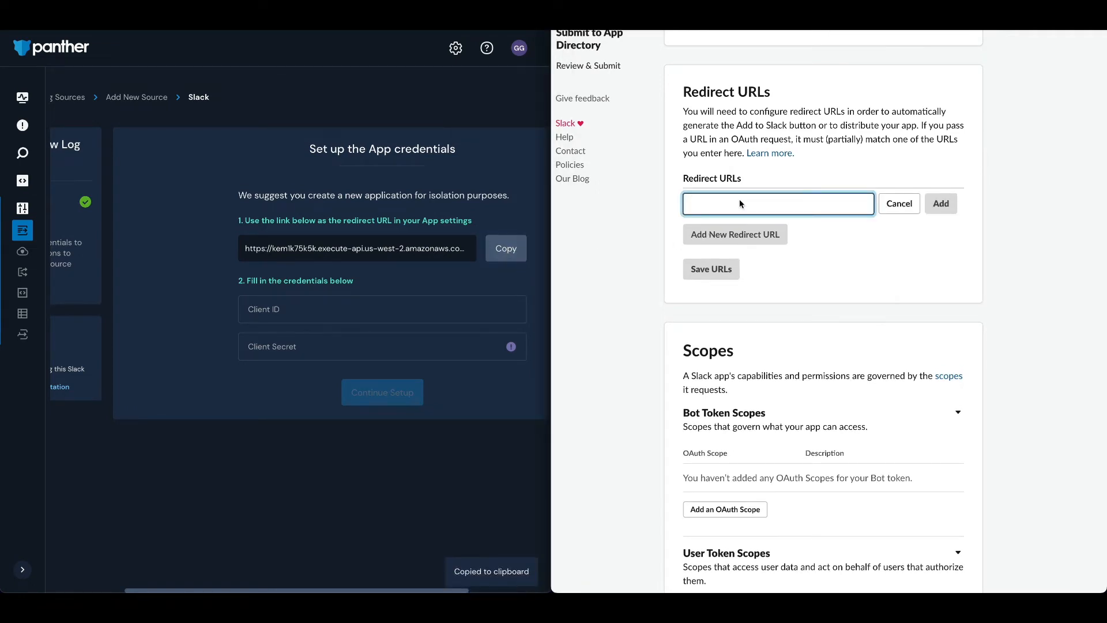
key("ctrl+v")
left_click(941, 205)
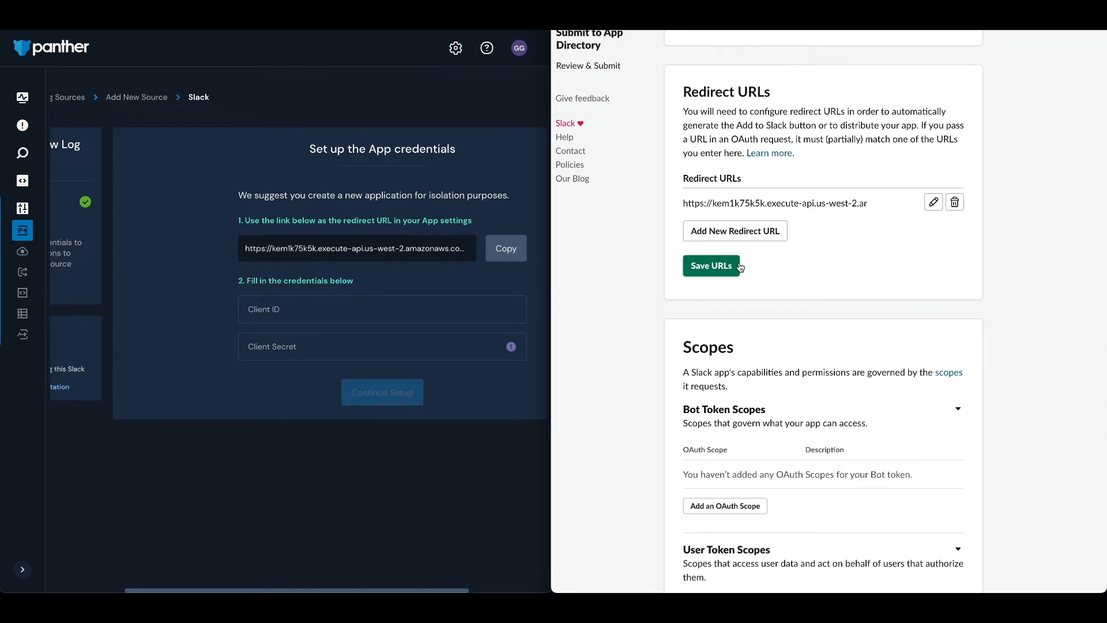
left_click(716, 267)
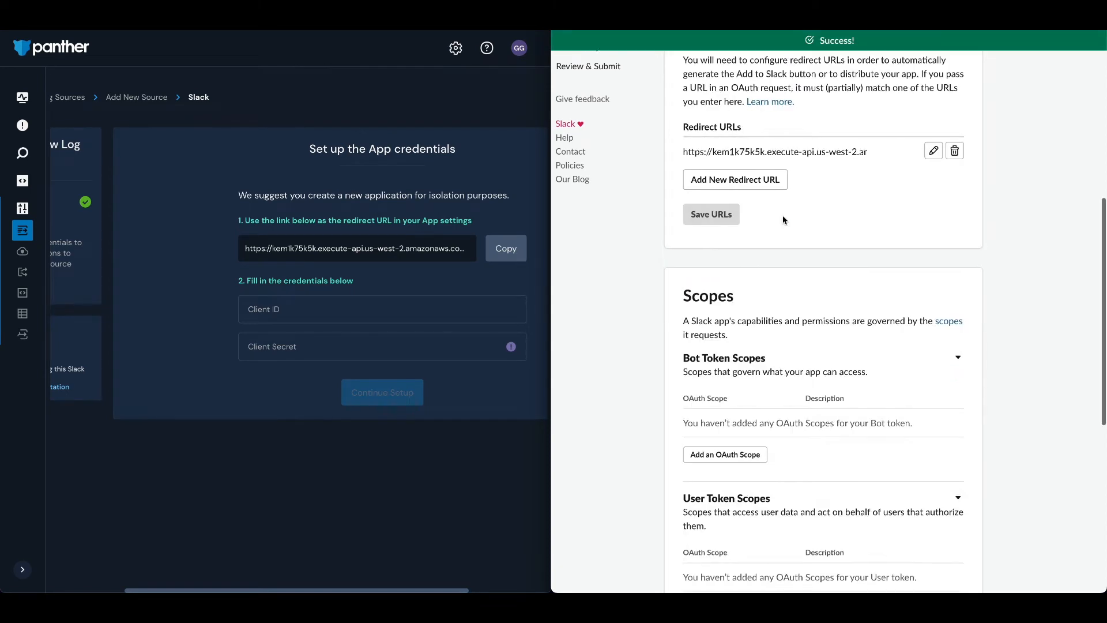
scroll(783, 219, "up", 2)
left_click_drag(685, 242, 835, 241)
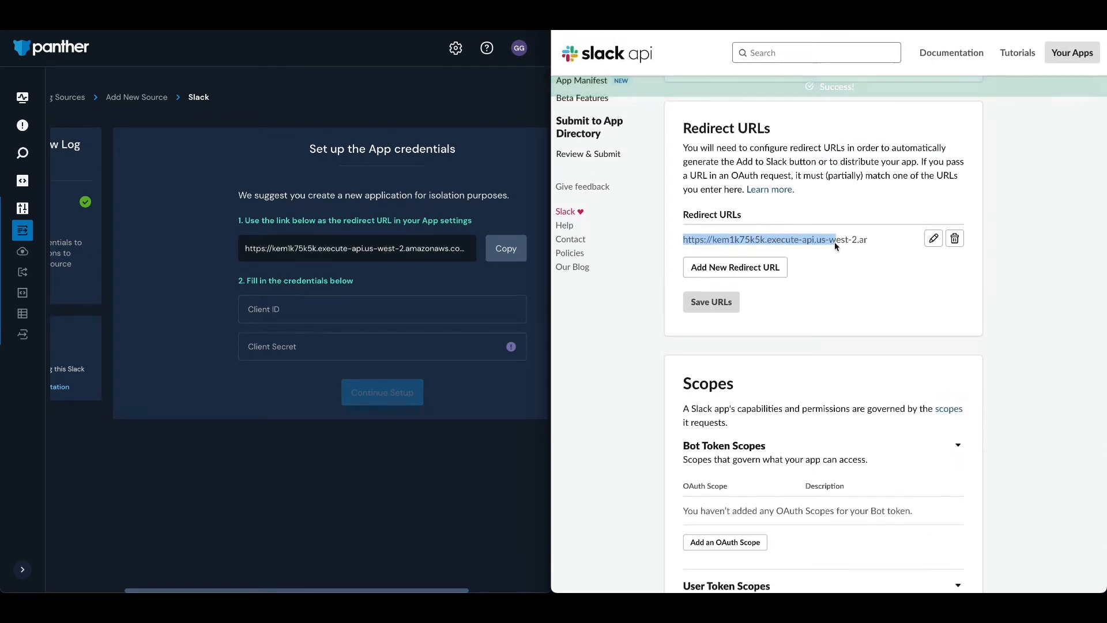
left_click(836, 241)
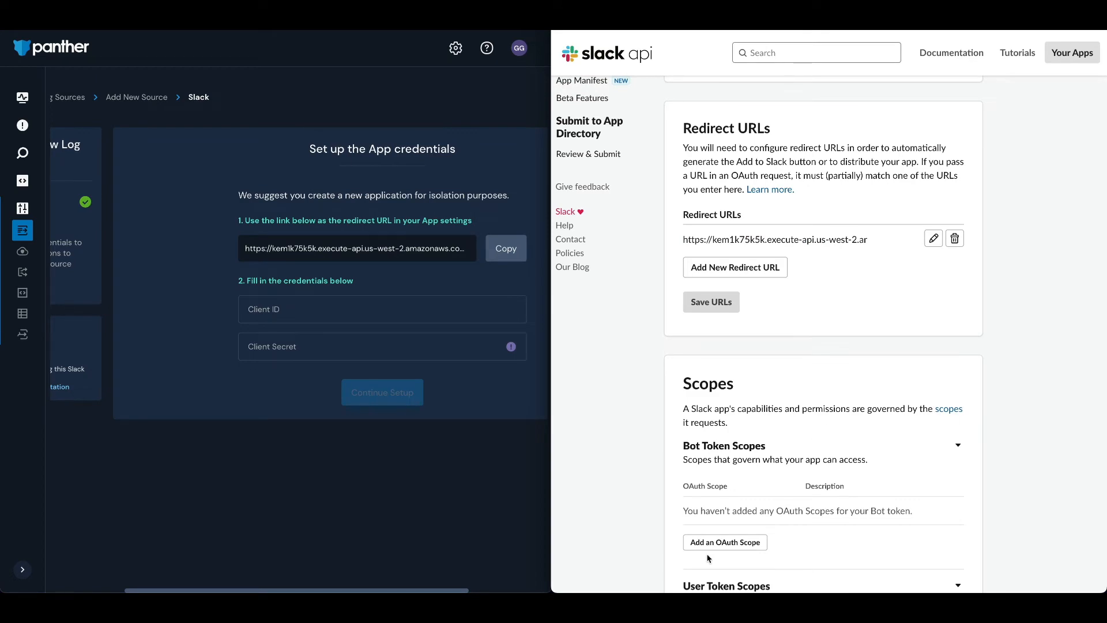
Add the auditlogs:read OAuth scope to the Slack app's User Token Scopes
scroll(786, 474, "down", 5)
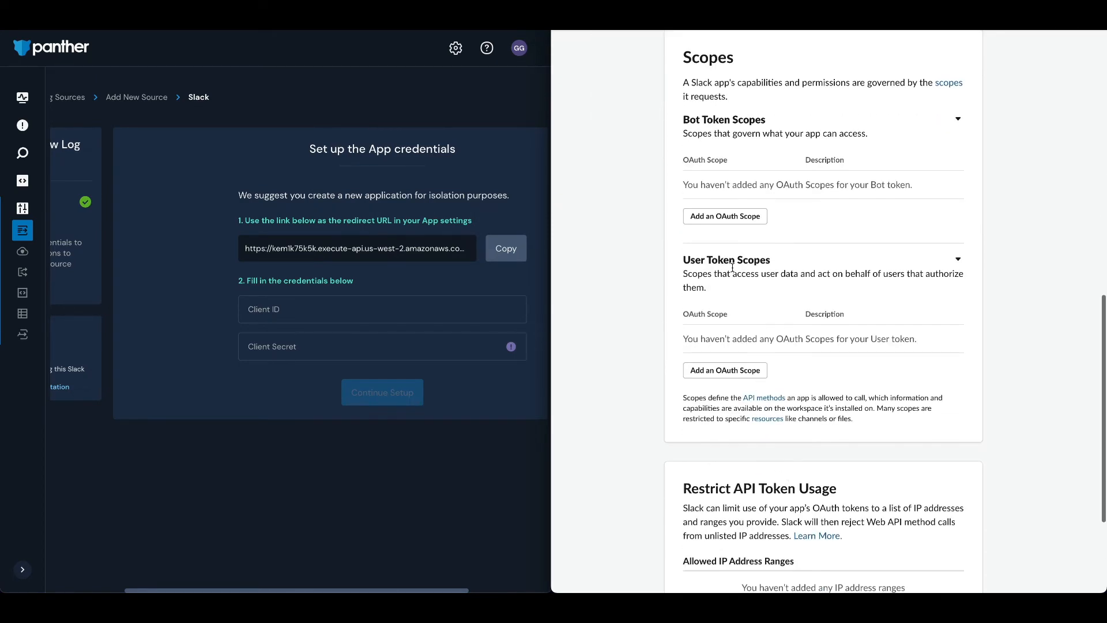
left_click(732, 263)
left_click(733, 262)
left_click(733, 263)
left_click(733, 262)
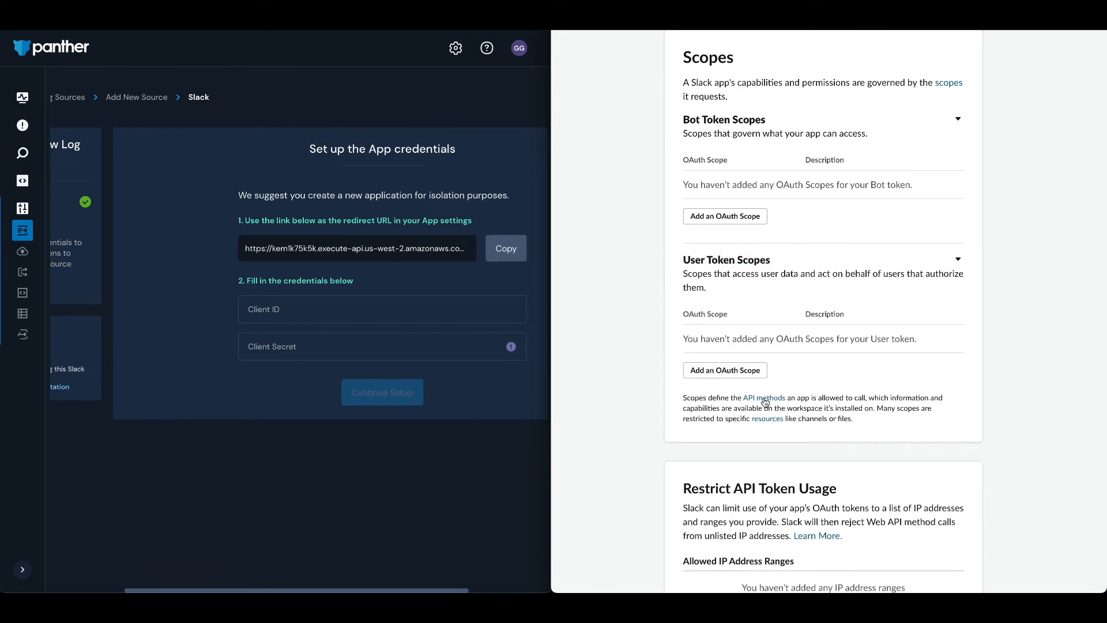
left_click(717, 375)
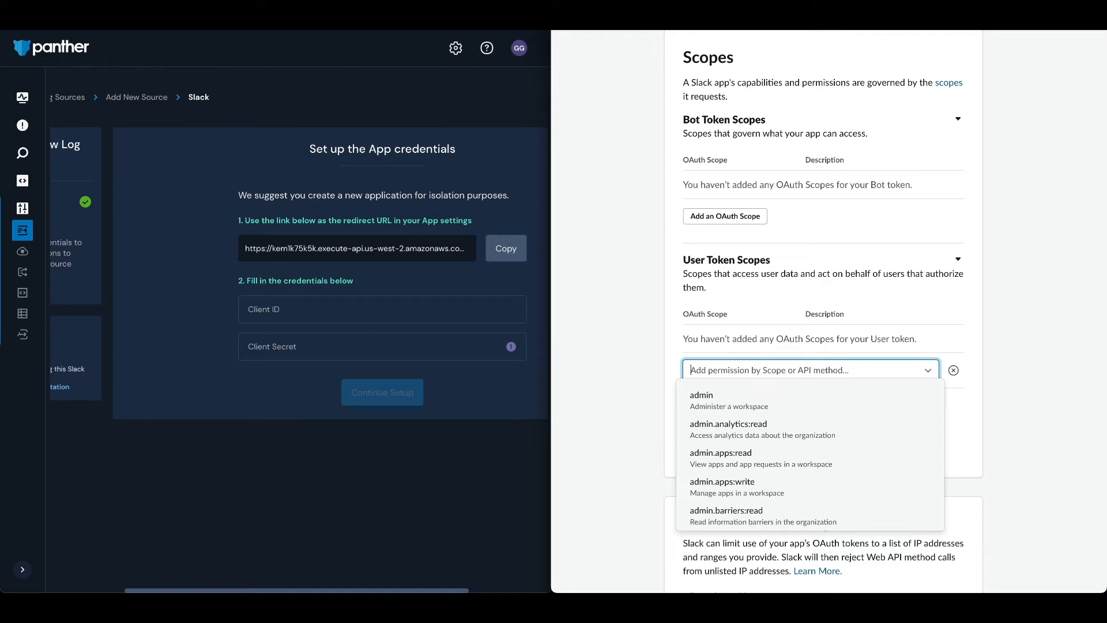
type("audit")
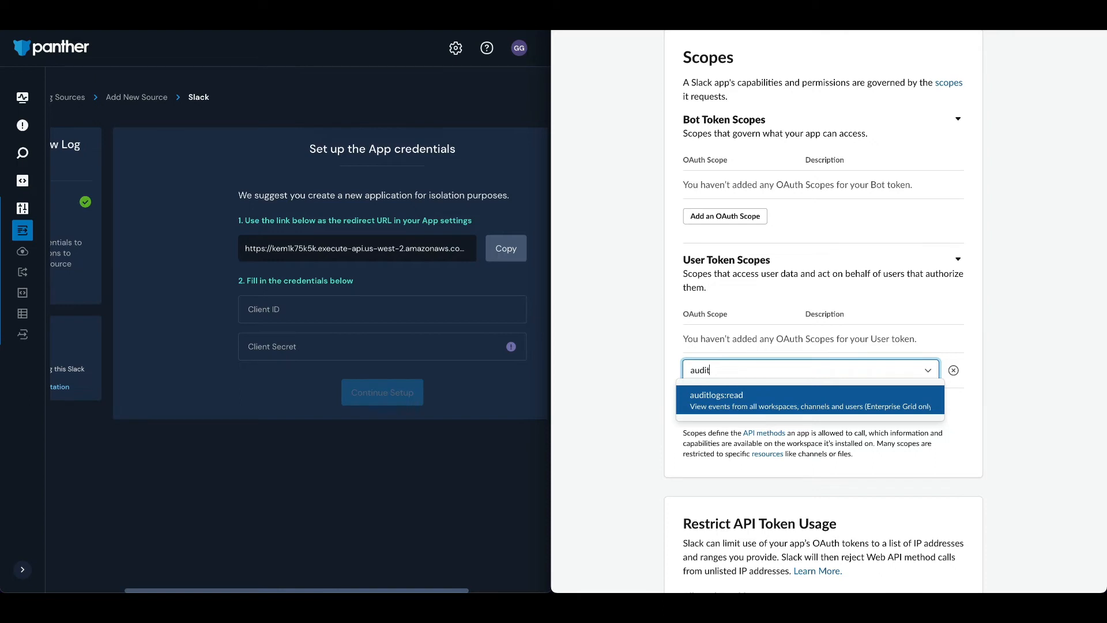
left_click(735, 406)
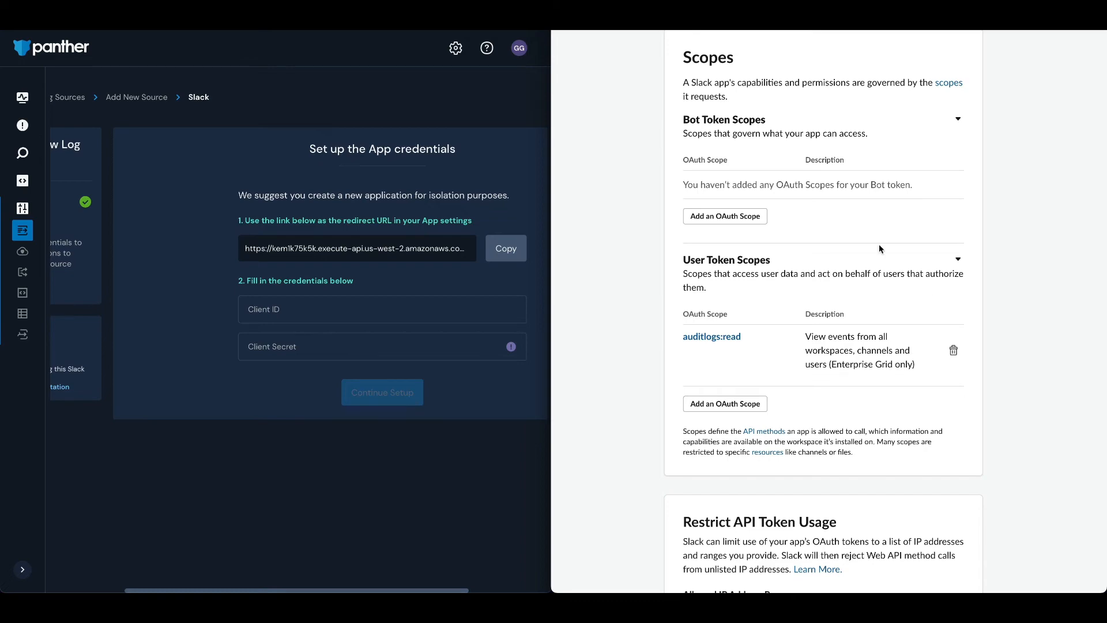
In the app's Manage Distribution settings, confirm that hard-coded information has been reviewed and removed, and activate public distribution
scroll(879, 244, "up", 15)
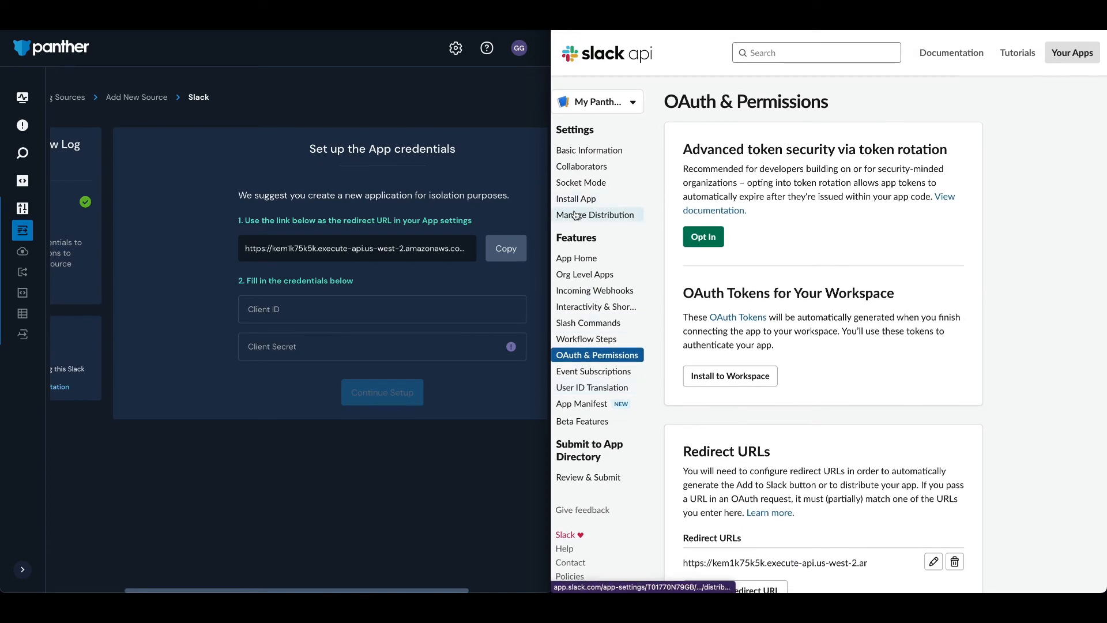
left_click(570, 216)
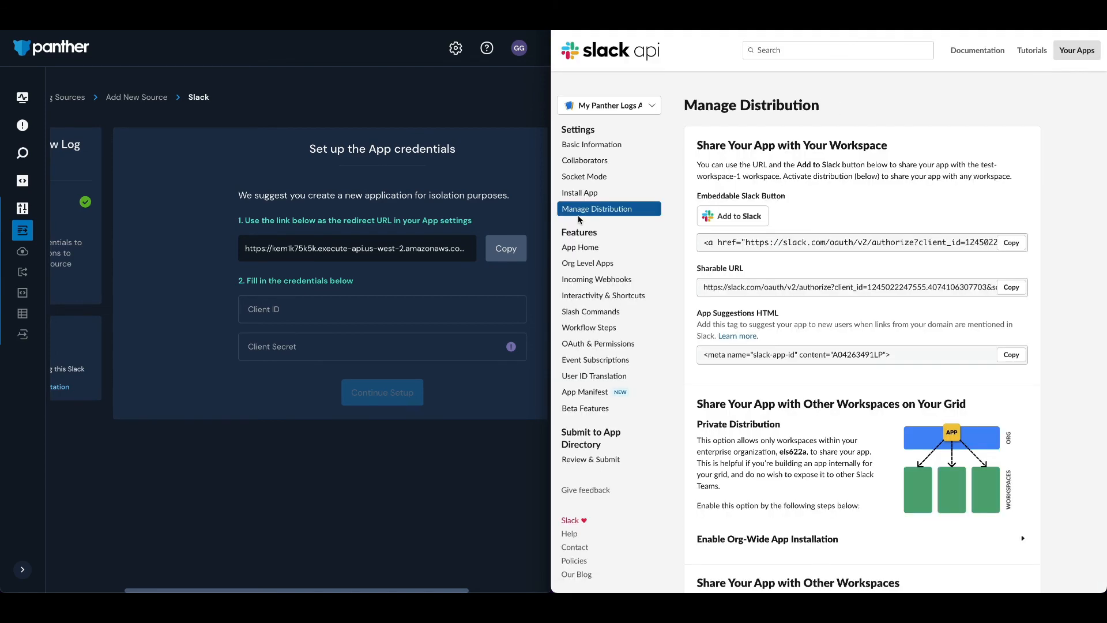
scroll(757, 350, "down", 4)
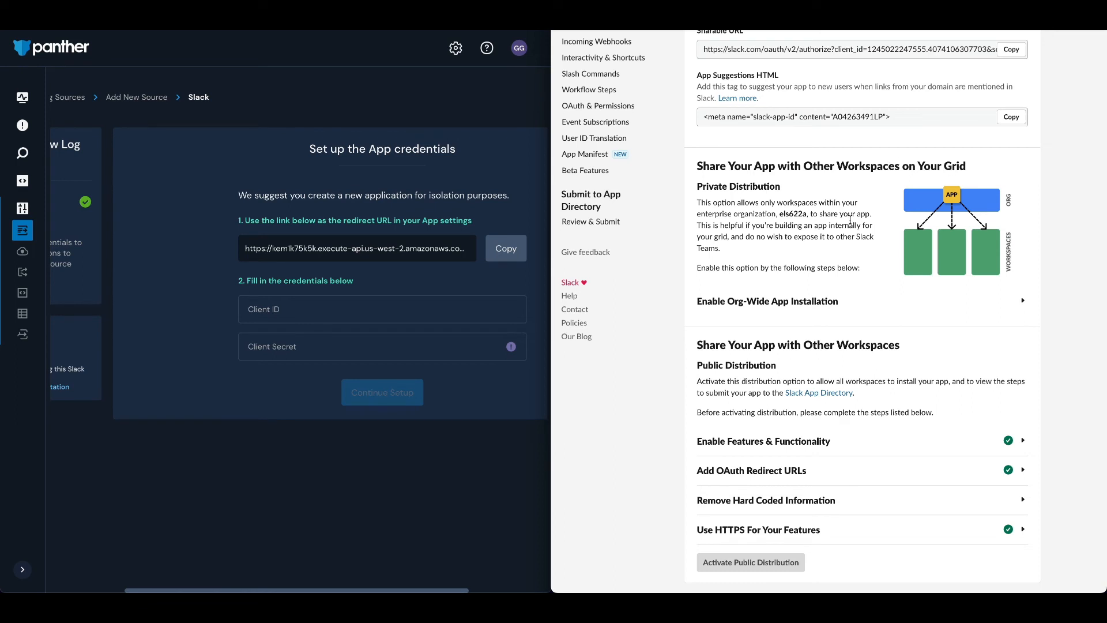
scroll(766, 234, "down", 1)
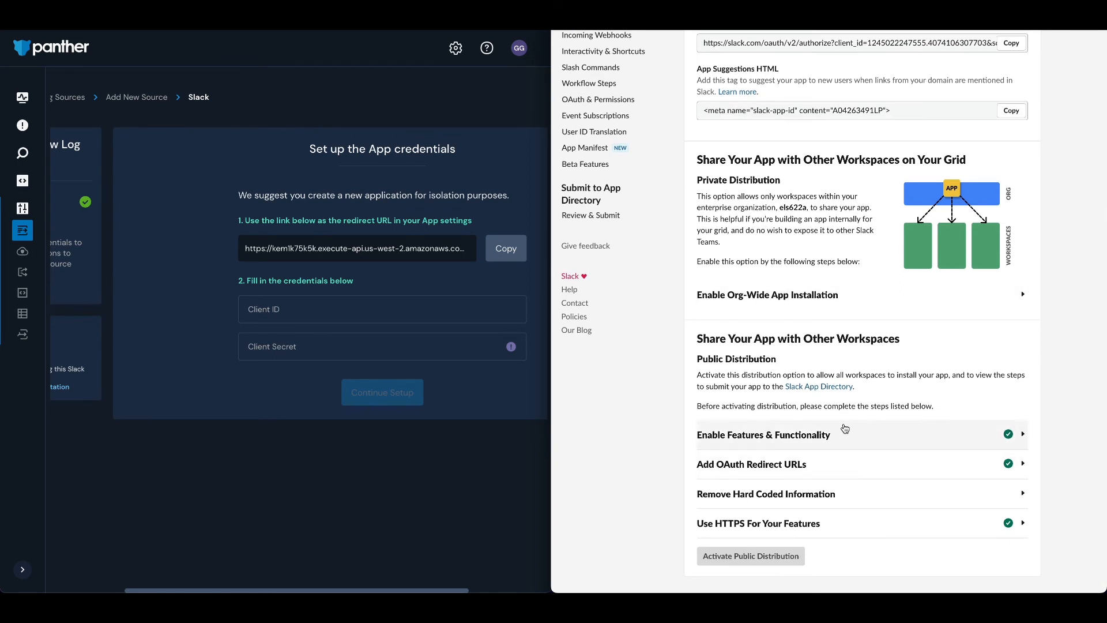
left_click(839, 436)
left_click(840, 436)
scroll(986, 438, "down", 1)
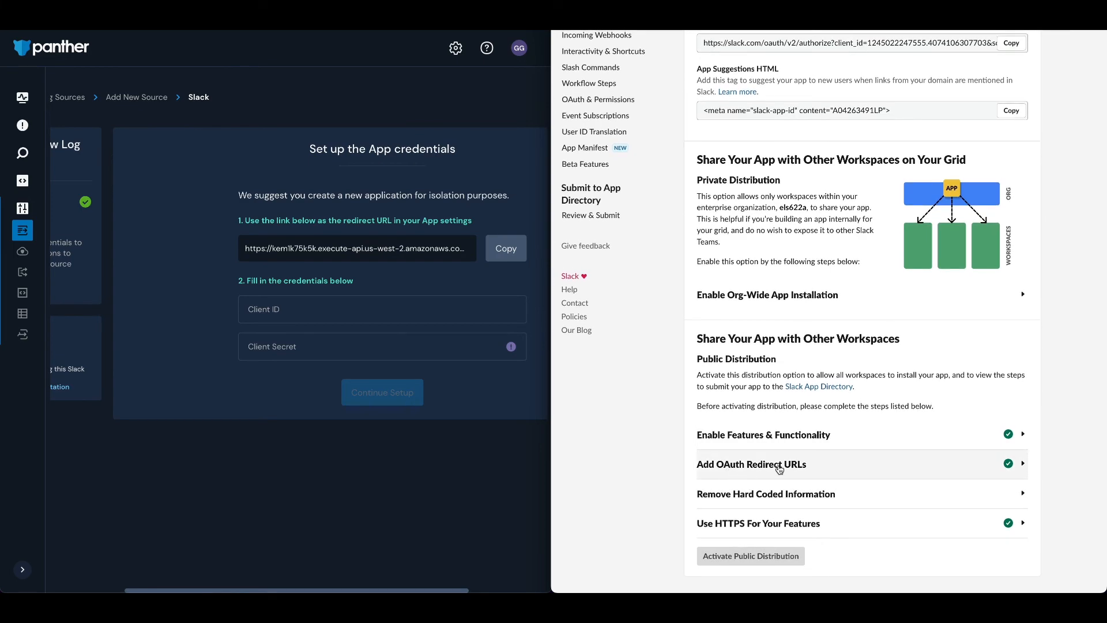
left_click(761, 501)
scroll(762, 506, "down", 2)
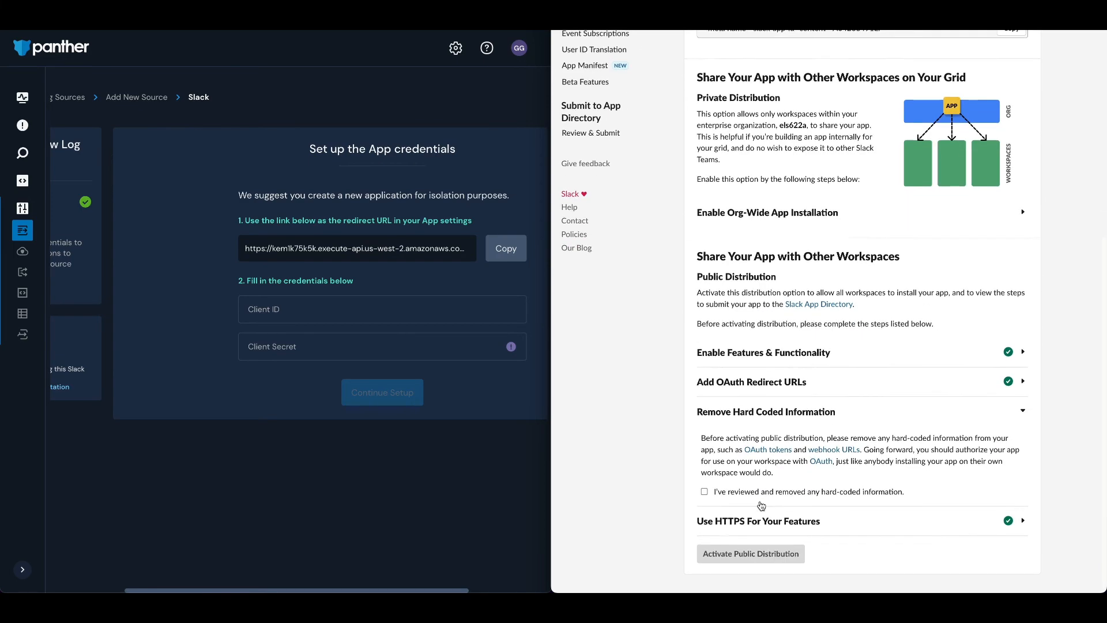
left_click(704, 492)
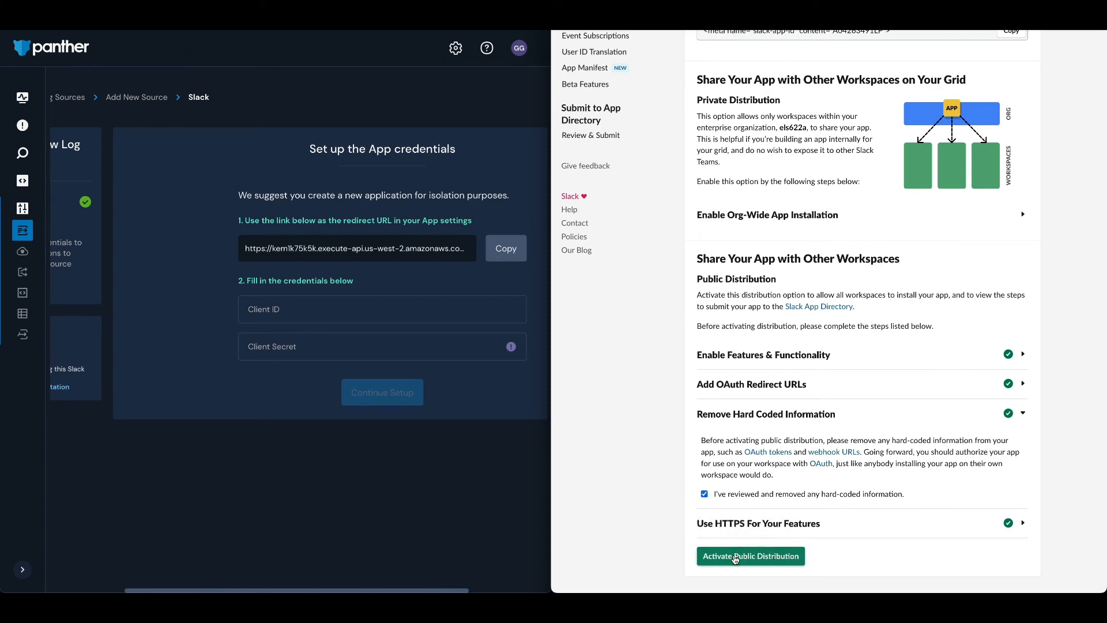
left_click(735, 558)
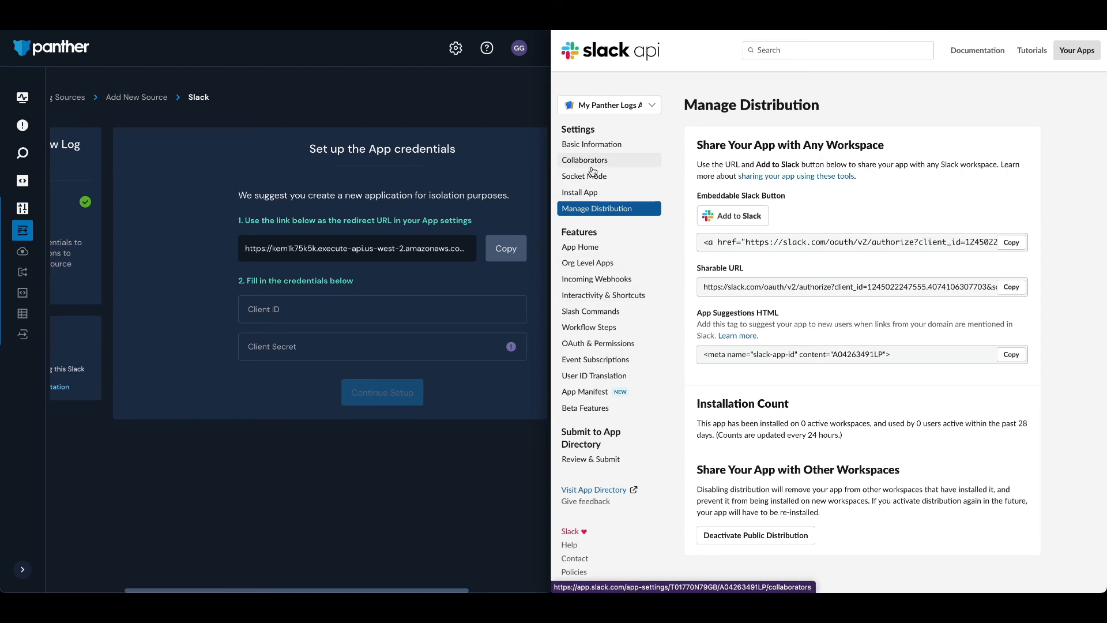
Copy the client ID from the Slack app's Basic Information page into Panther's Client ID field
left_click(586, 144)
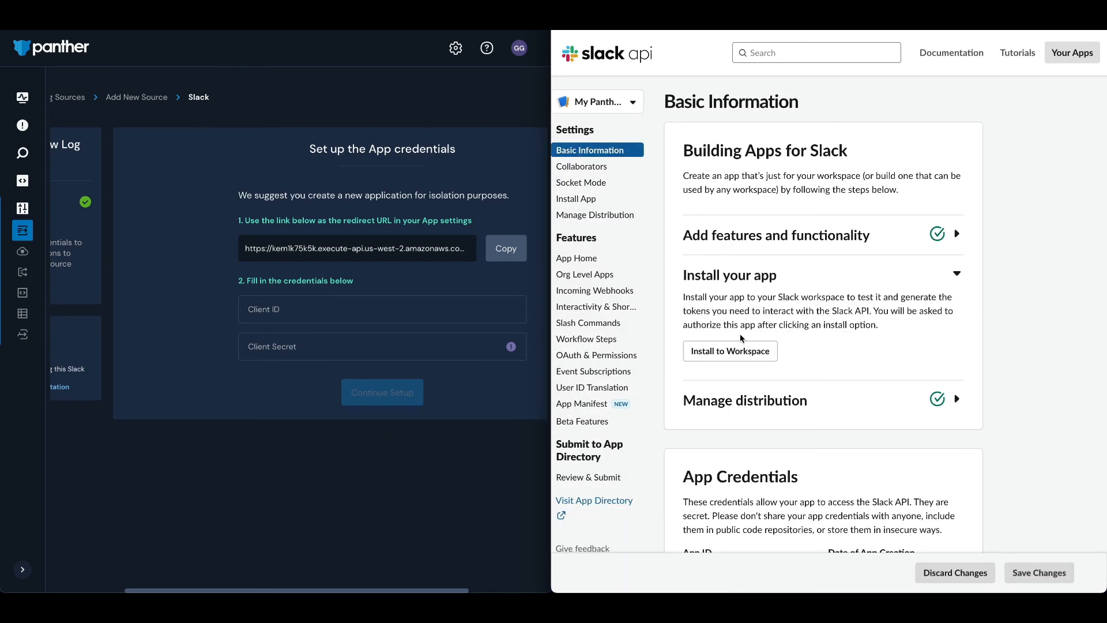
scroll(750, 346, "down", 5)
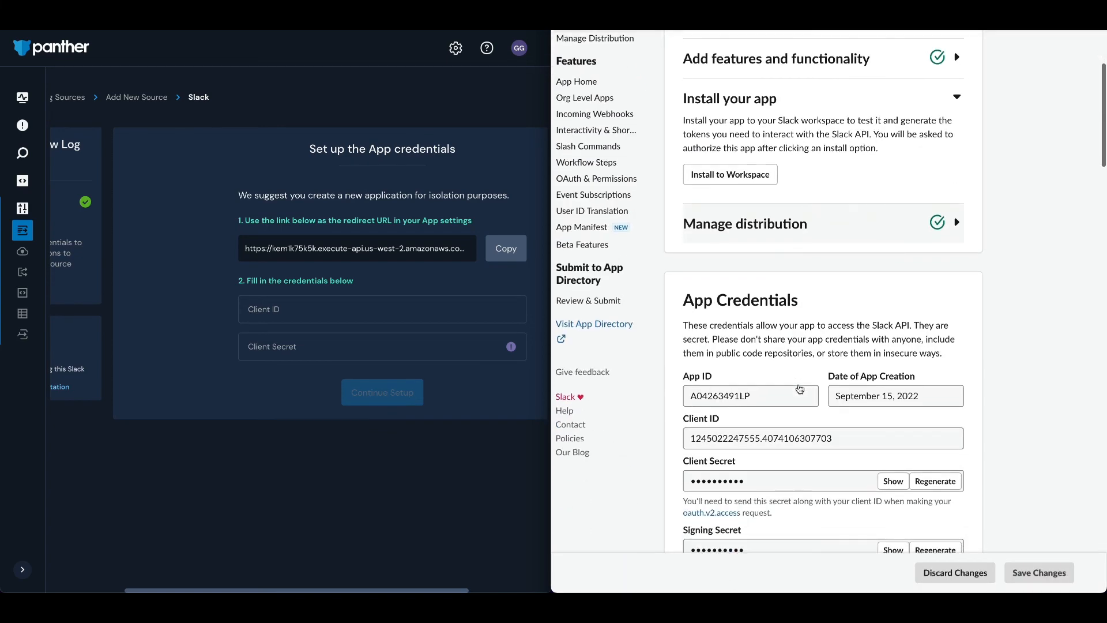
double_click(807, 310)
key("ctrl+c")
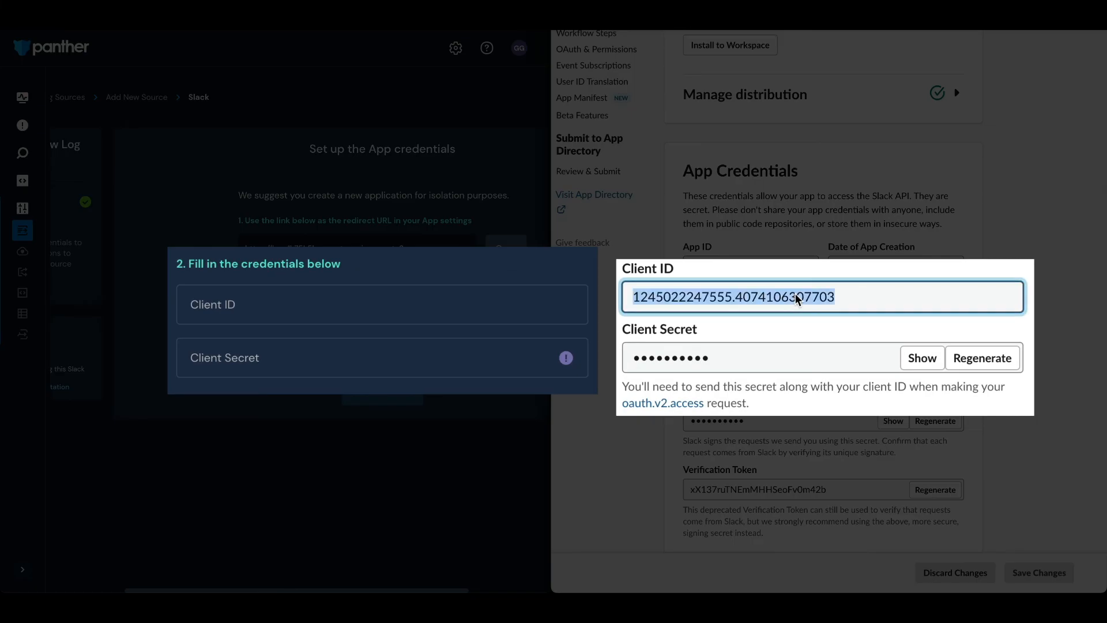
left_click(246, 303)
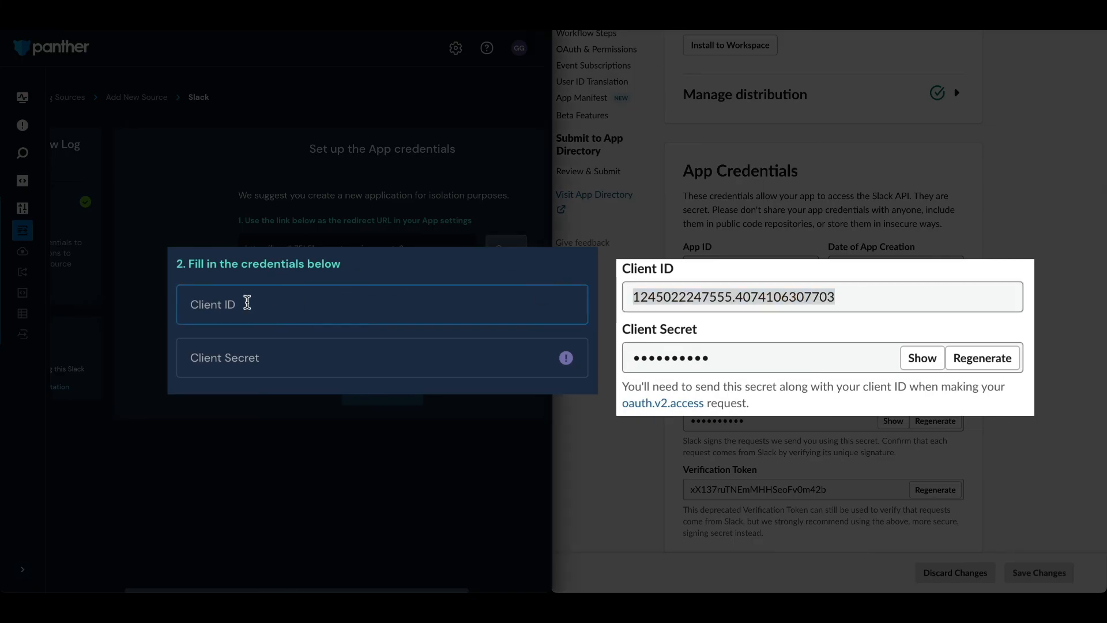
key("ctrl+v")
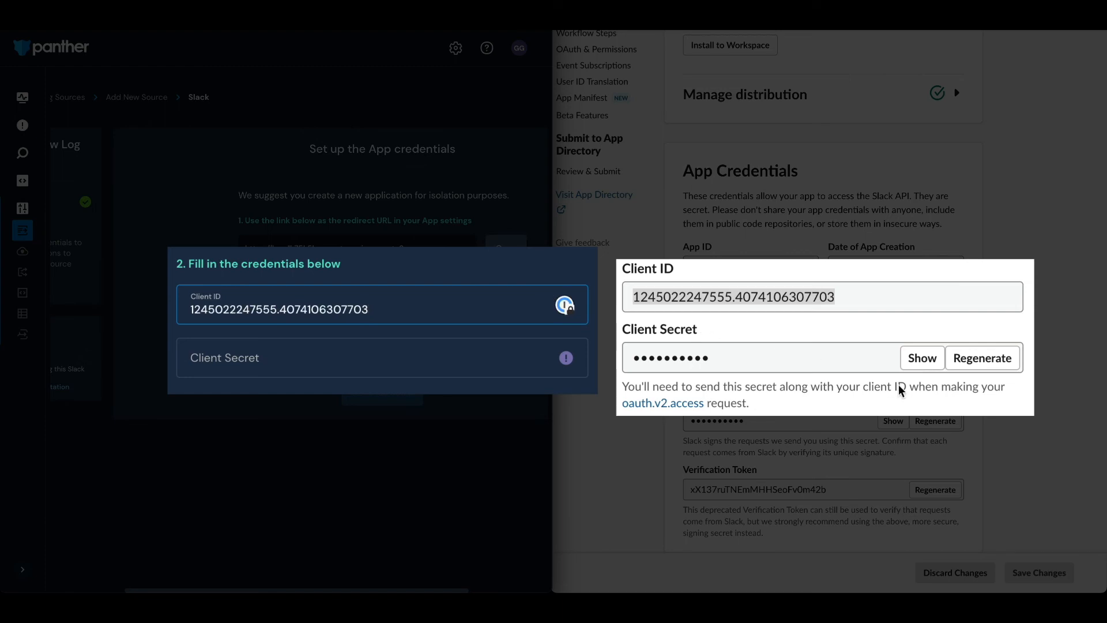
Reveal the Slack app's client secret, paste it into Panther's Client Secret field and continue the setup
left_click(923, 358)
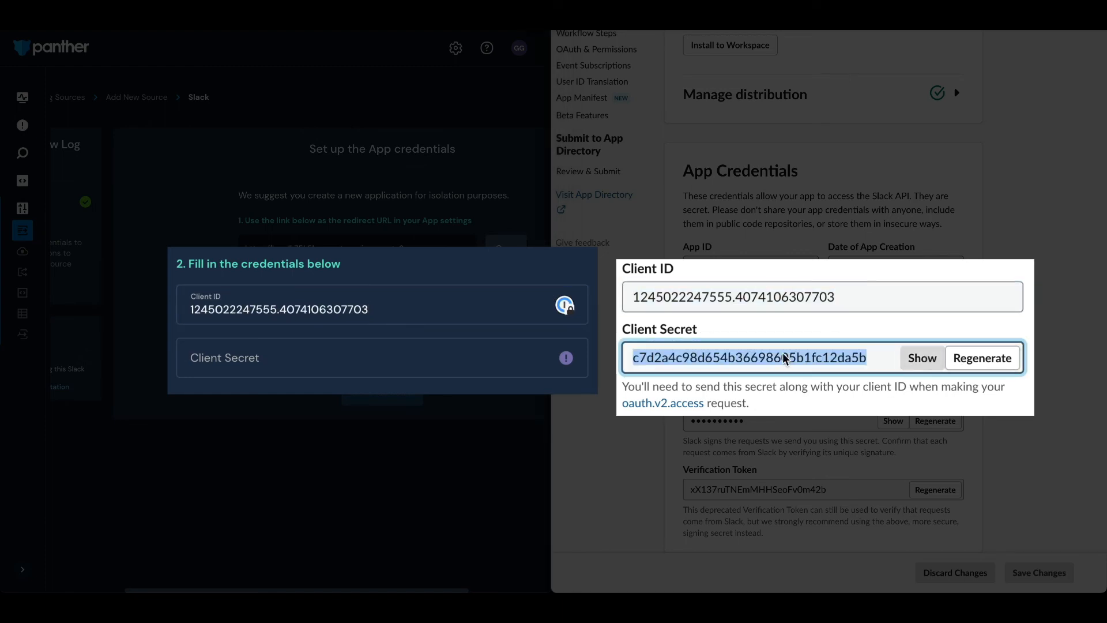
left_click(238, 360)
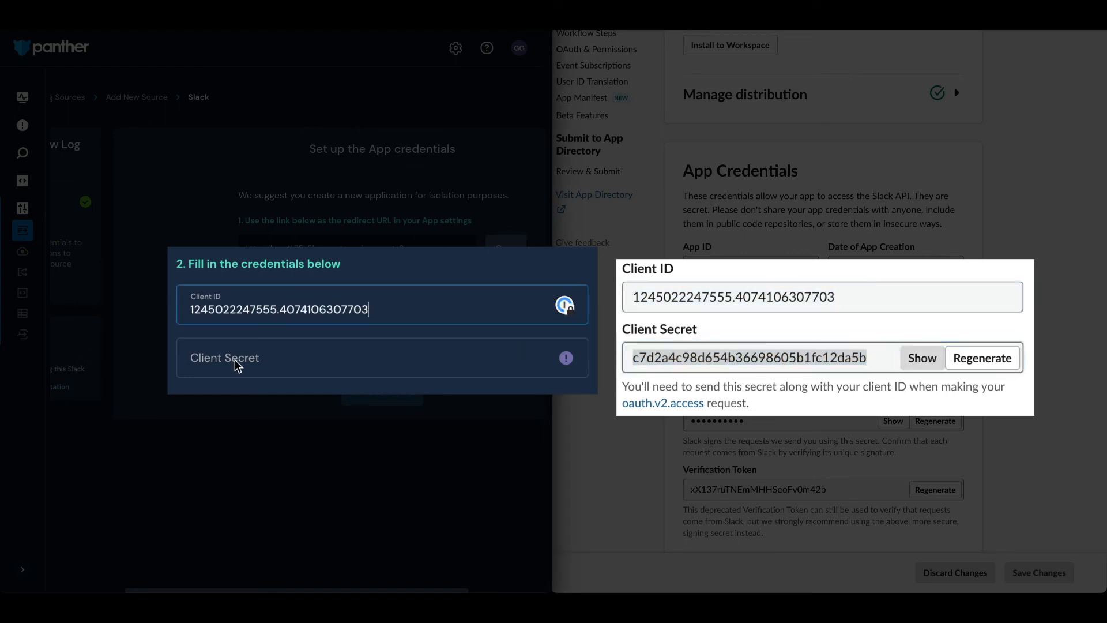
key("ctrl+v")
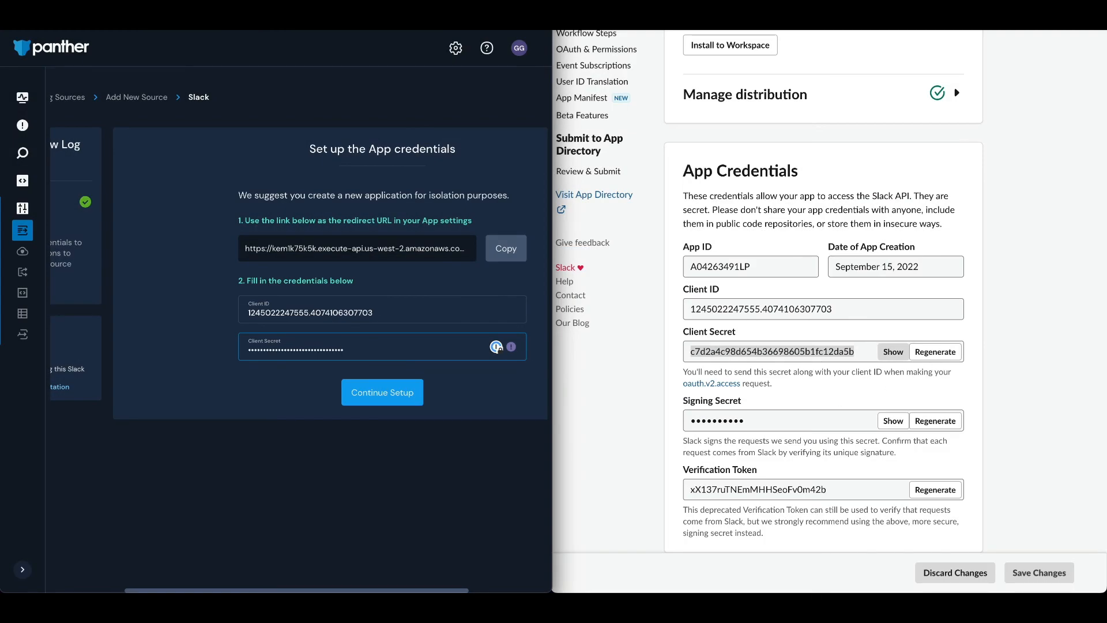
left_click(386, 398)
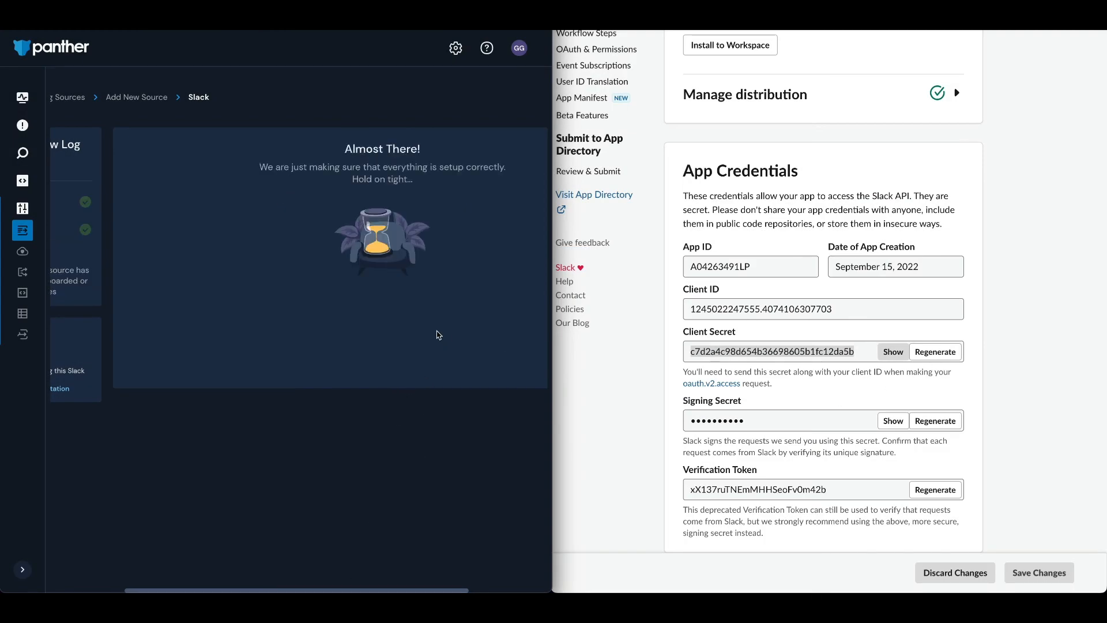
Save the Slack app's changes, then grant Panther access by allowing My Panther Logs App into the els622a organization
left_click(1040, 577)
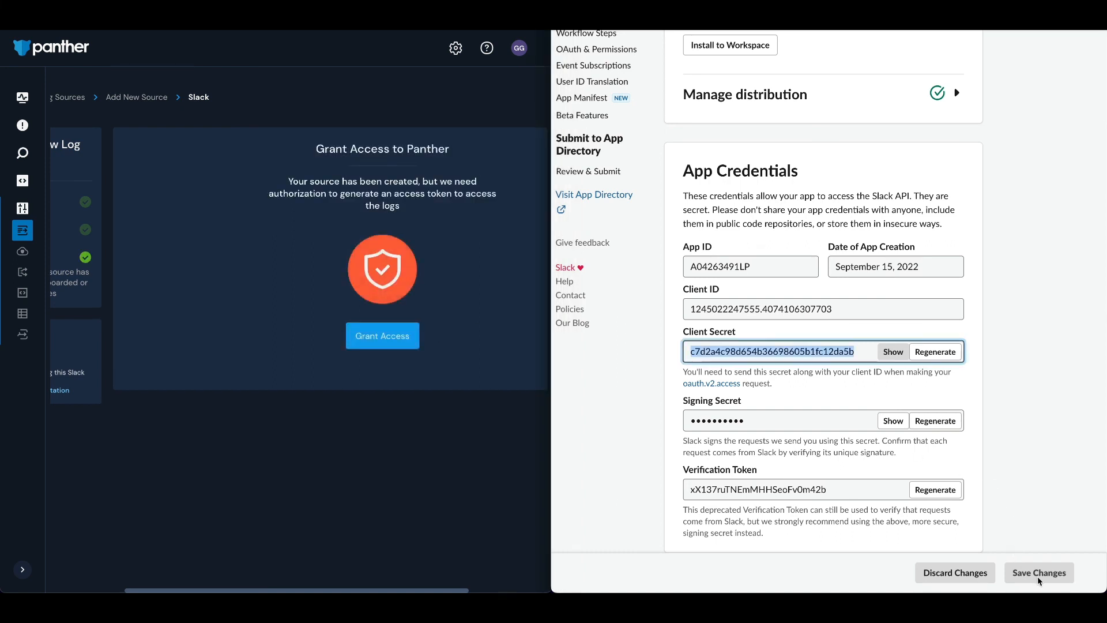
left_click(1042, 575)
left_click(383, 341)
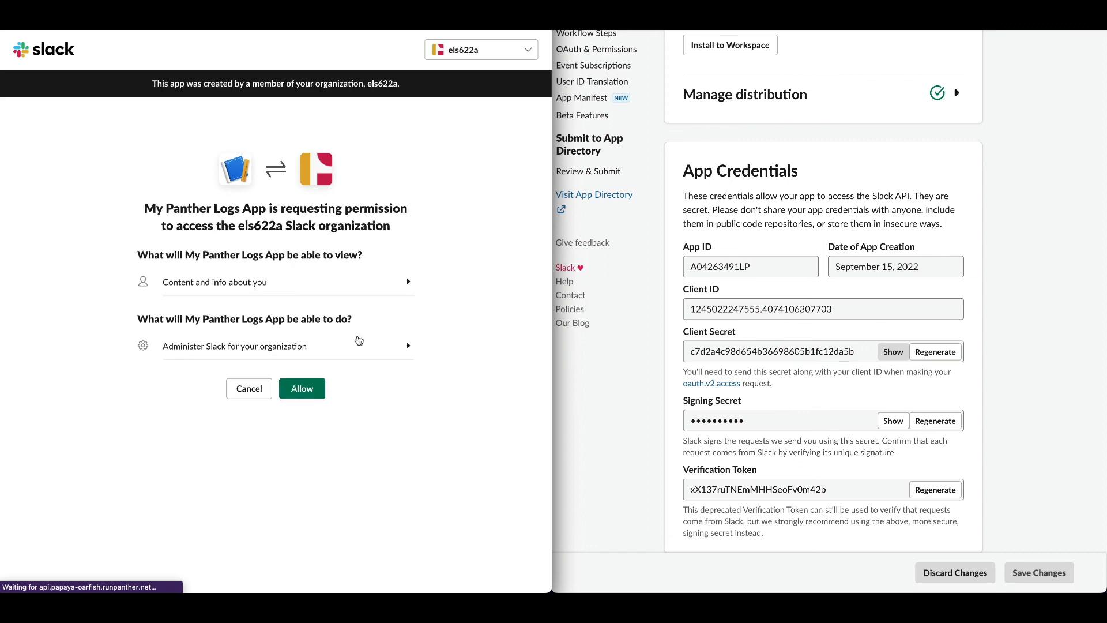
left_click(300, 389)
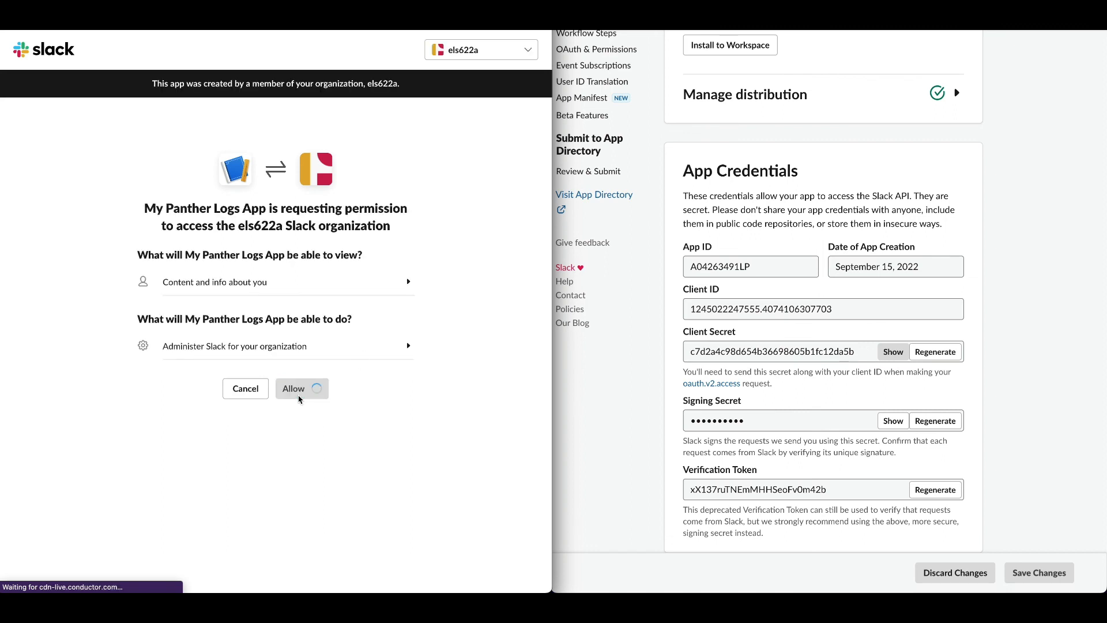